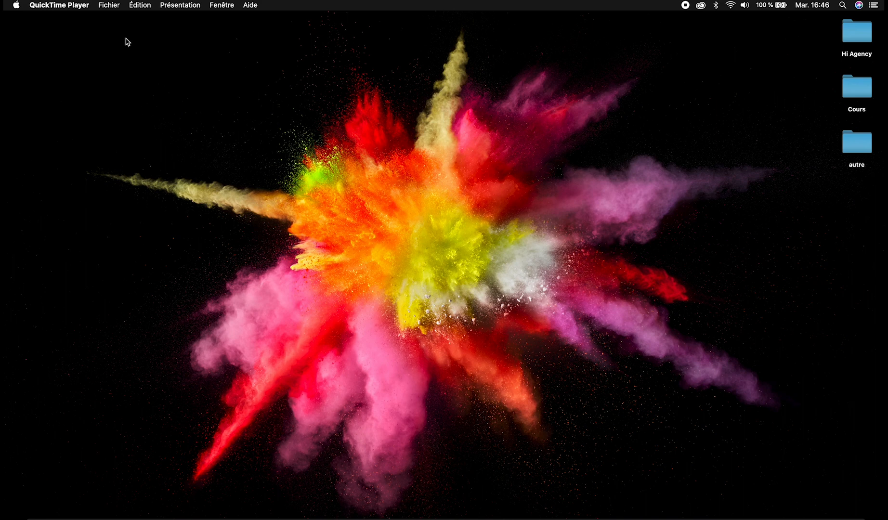
Launch Adobe InDesign 2020 and dismiss the product feedback survey.
key(F4)
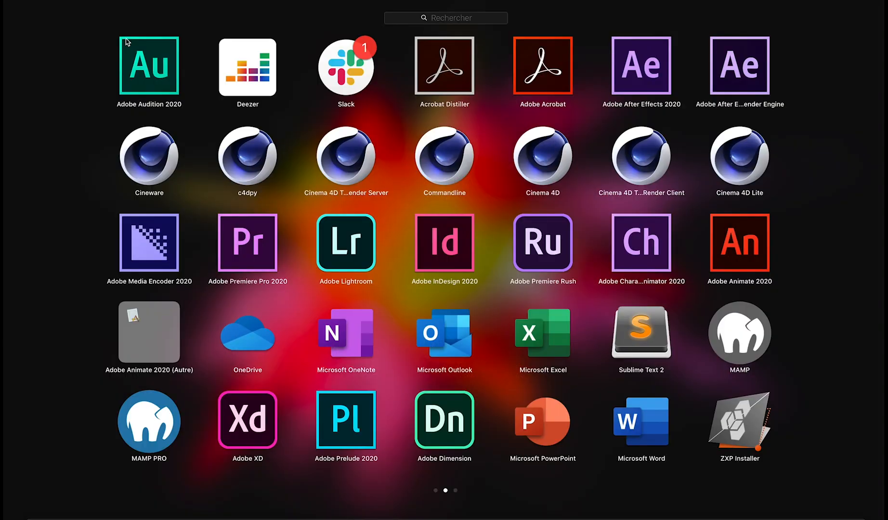
click(446, 260)
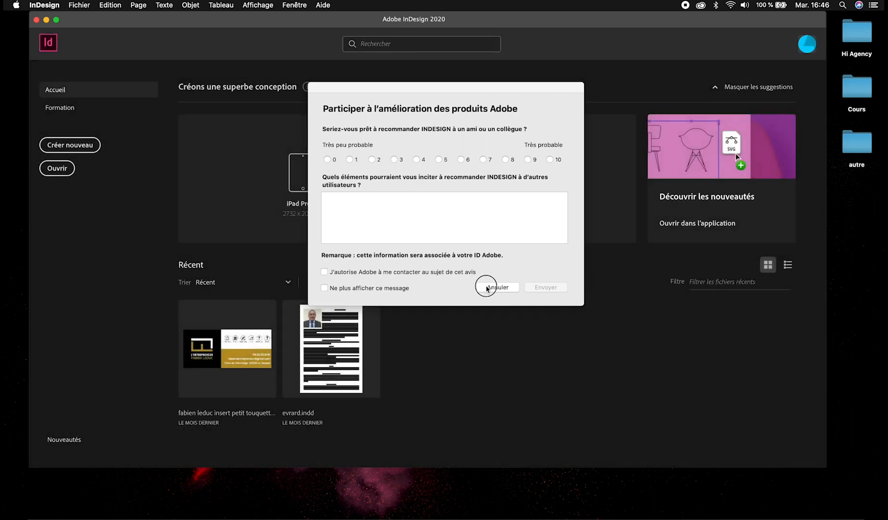
click(488, 287)
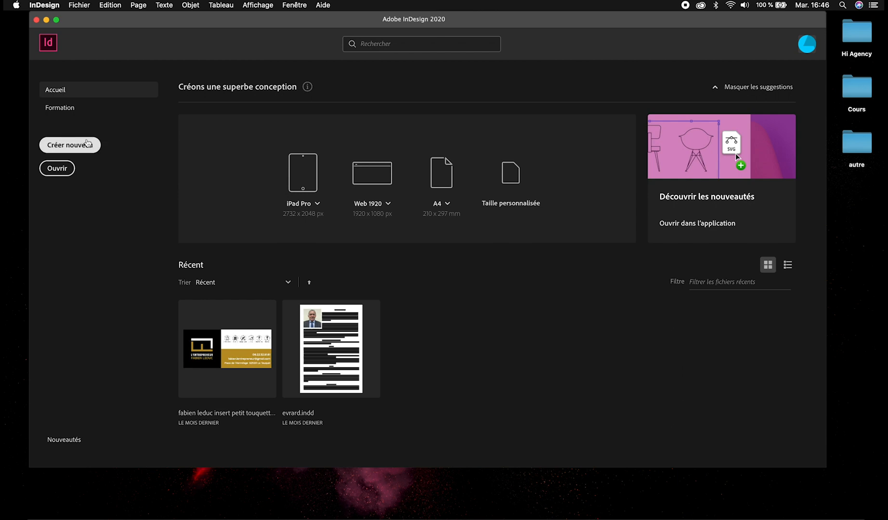
Start a new document and browse the print, web, mobile and recent preset categories.
click(87, 142)
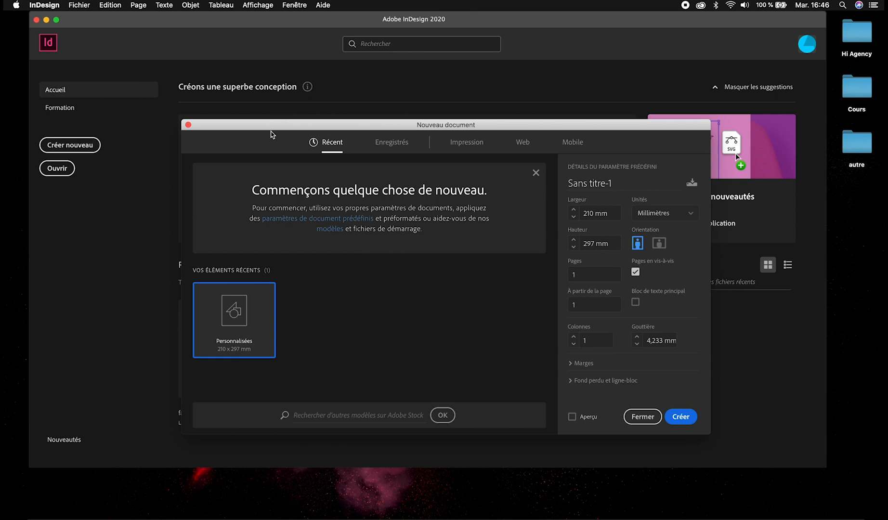
drag(272, 126, 261, 76)
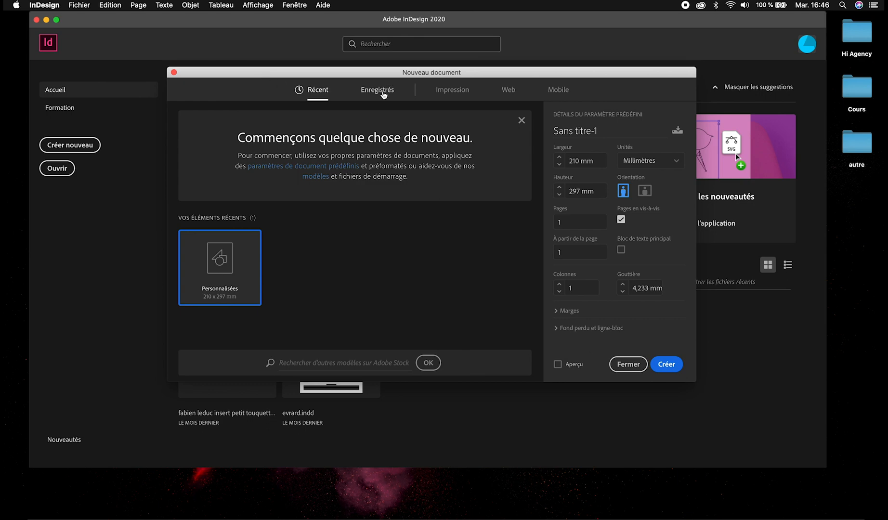
click(449, 95)
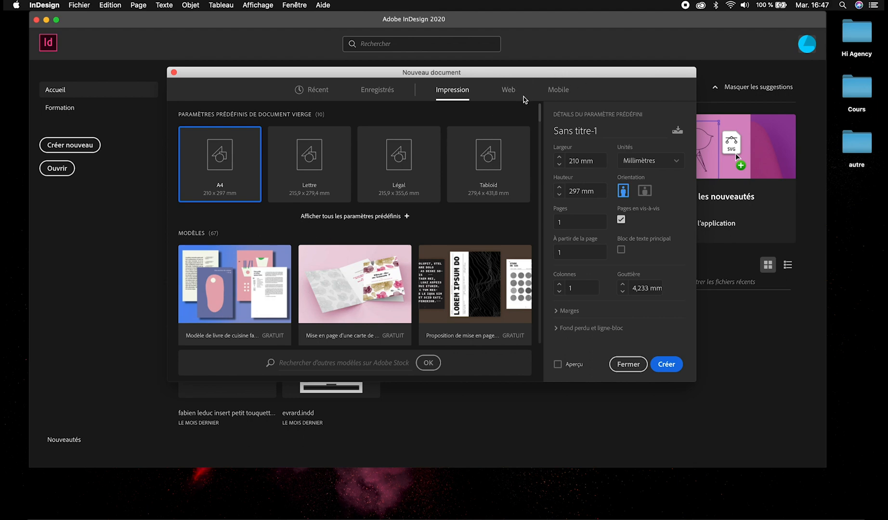
click(517, 94)
click(557, 90)
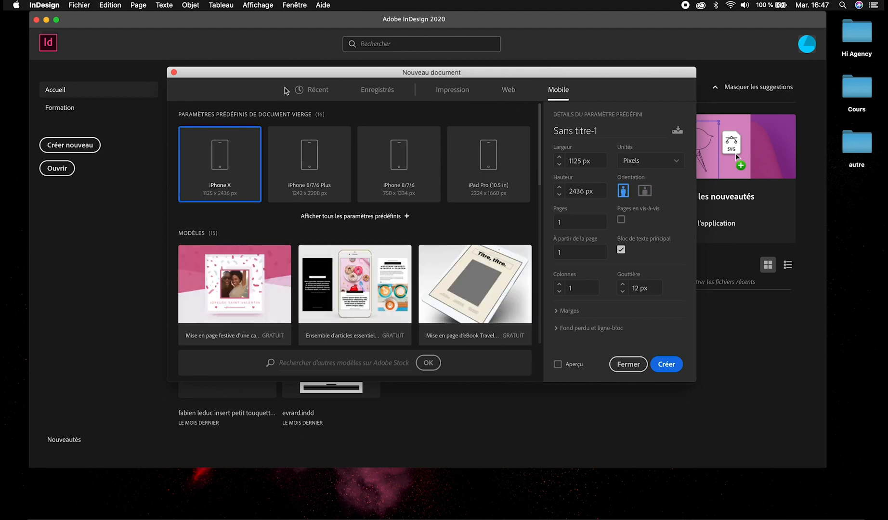
click(318, 93)
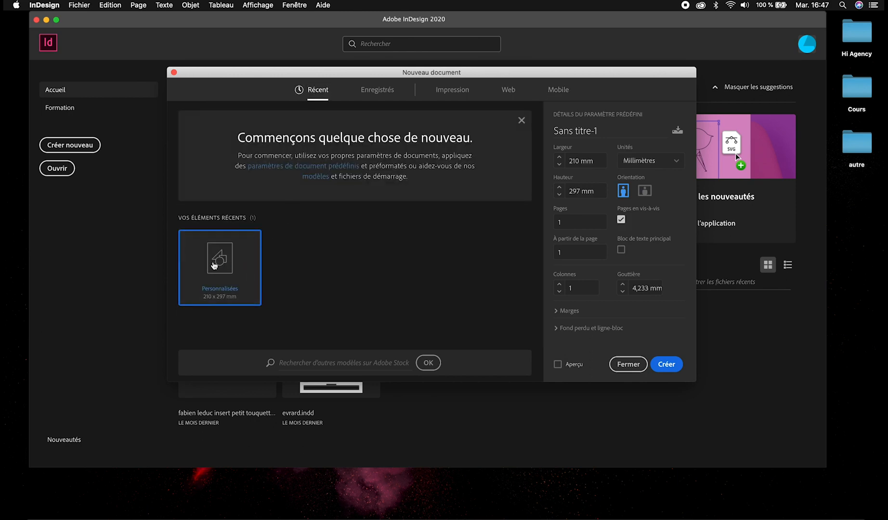
Display all blank document presets in the print category, including A4, A5 and A3, and look through them.
click(448, 91)
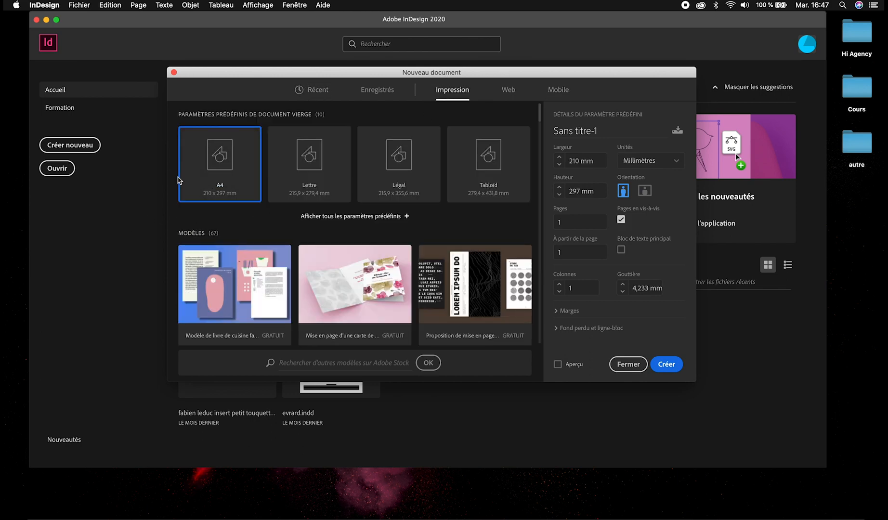
click(361, 216)
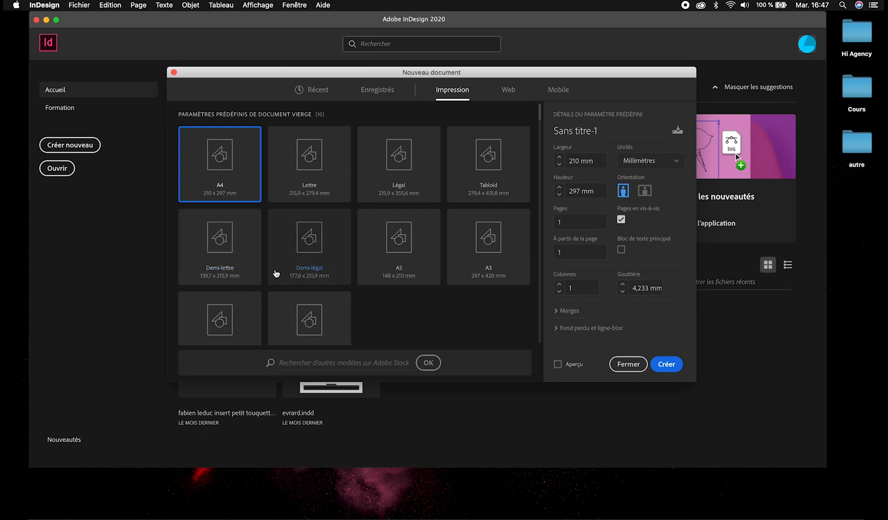
scroll(274, 288, down, 3)
scroll(327, 280, up, 3)
Name the A4 document "tuto", keep millimetres as its unit and create it.
triple_click(547, 131)
text(tuto)
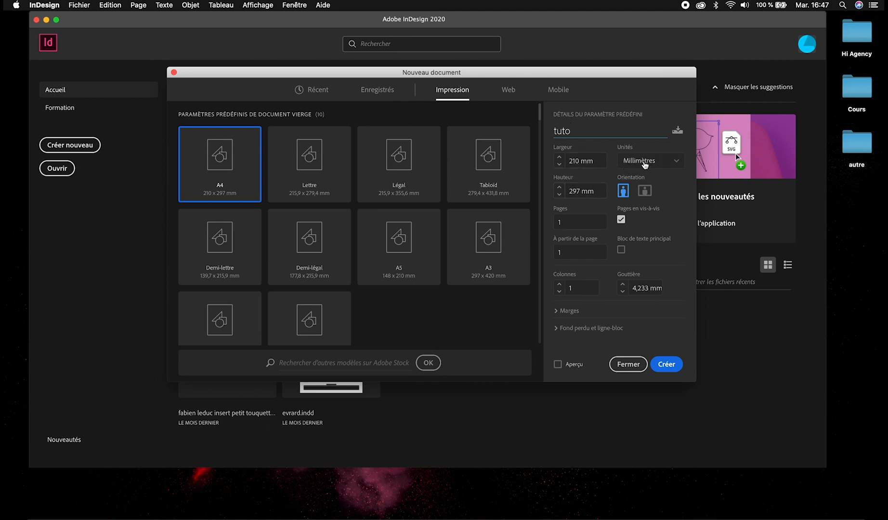
click(644, 163)
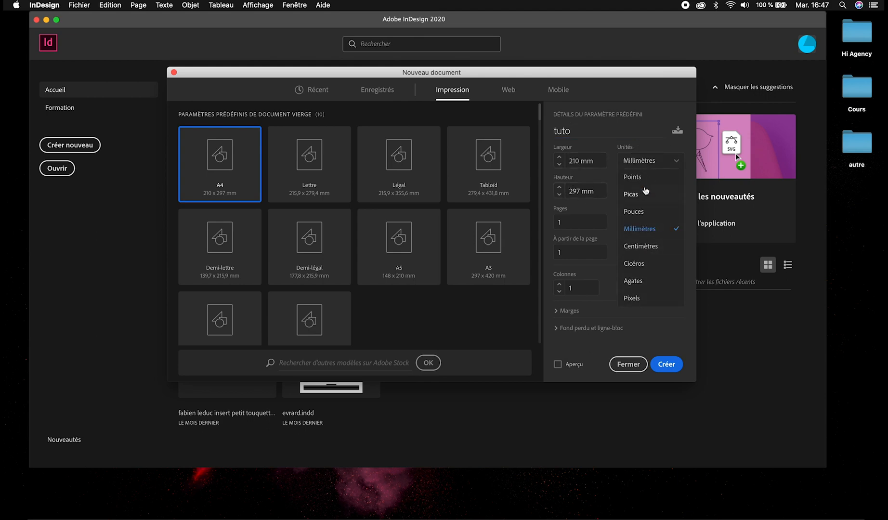
click(652, 233)
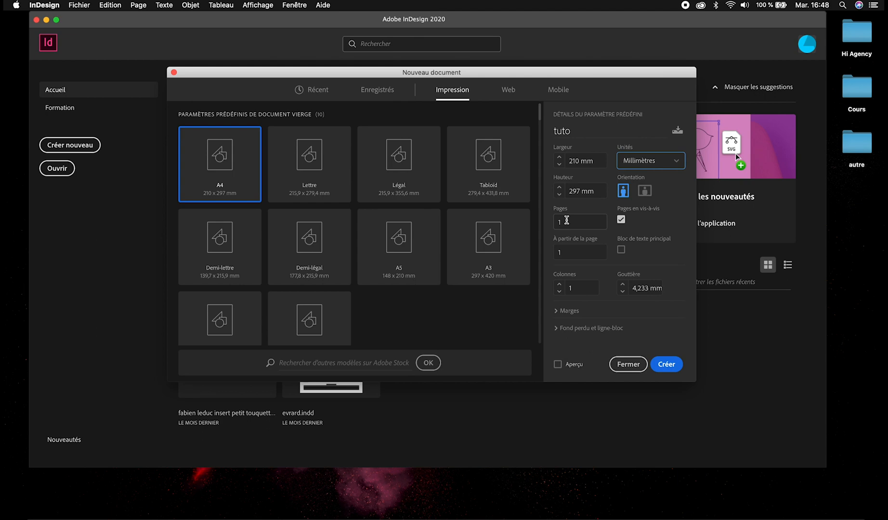
key(Return)
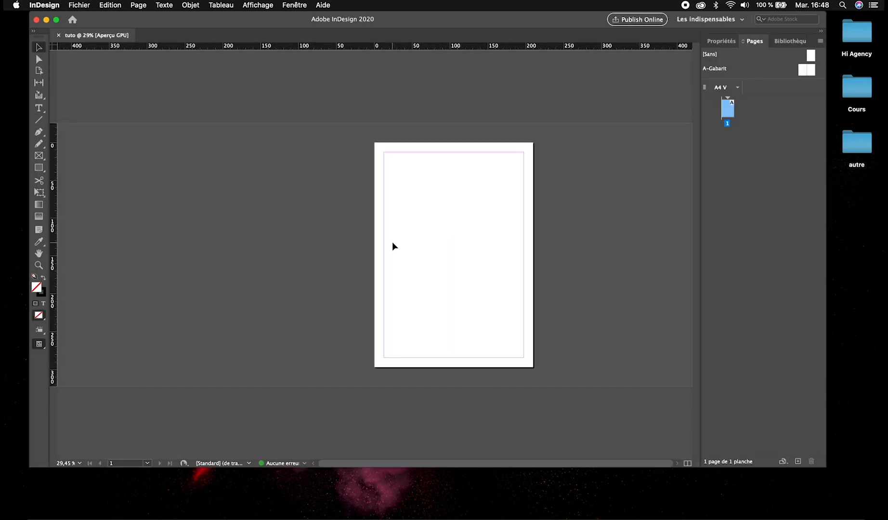
Create a second A4 document with 4 facing pages and fit all its spreads in view.
key(super+n)
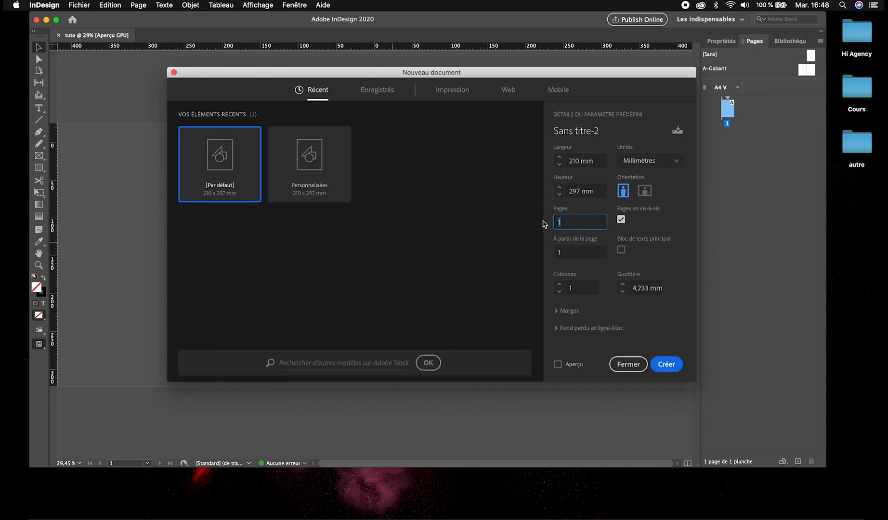
key(Return)
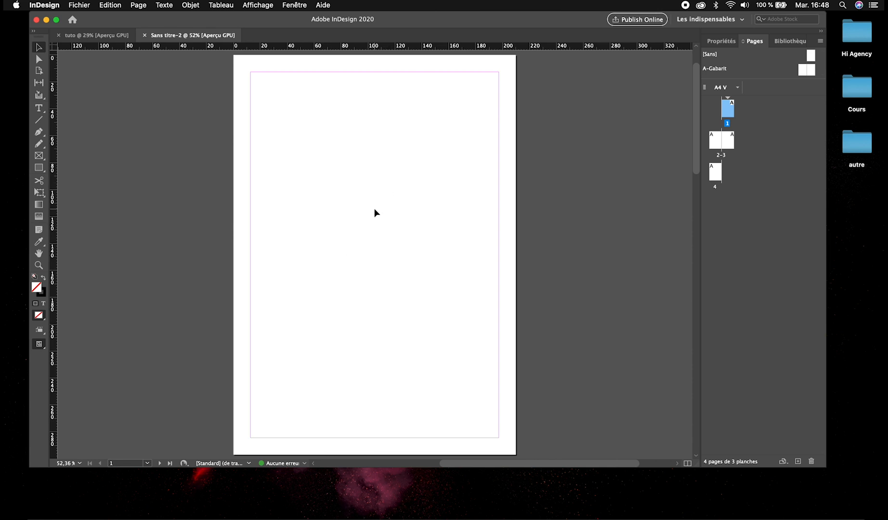
key(super+alt+shift+0)
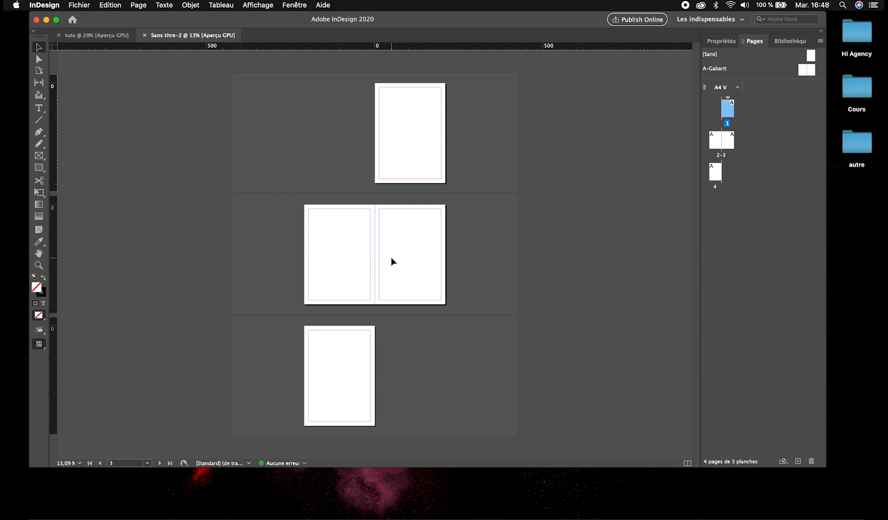
Create another 4-page A4 document with facing pages turned off and look over its separate pages.
key(super+n)
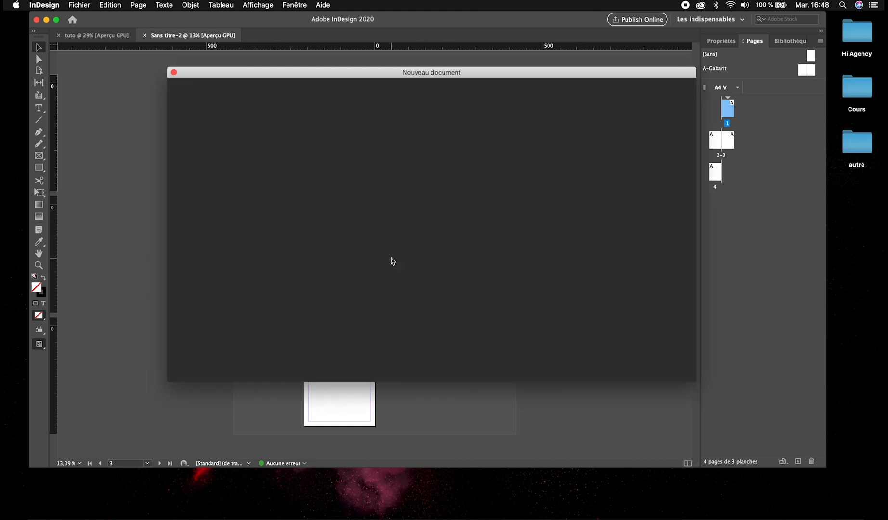
drag(375, 72, 682, 70)
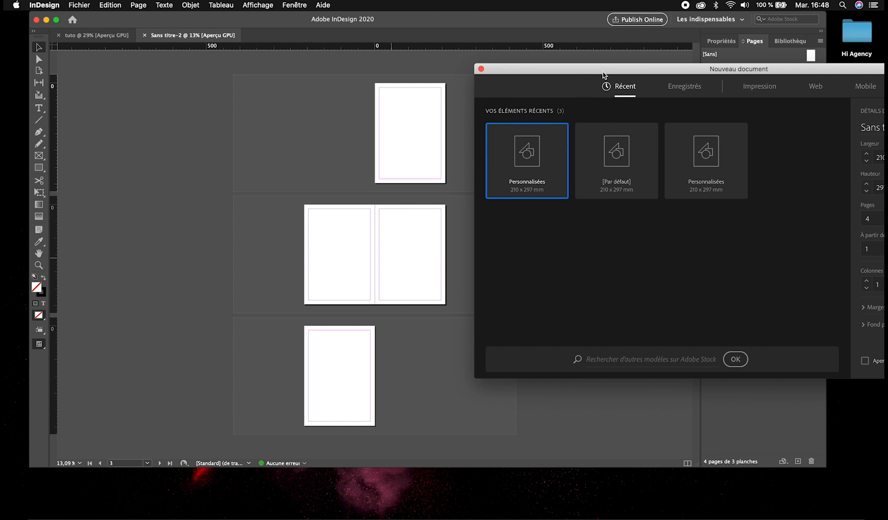
drag(603, 70, 344, 65)
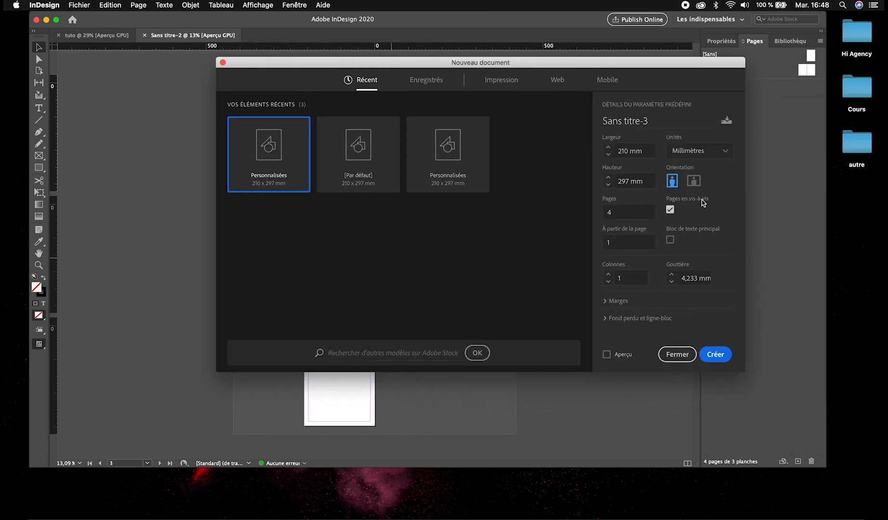
click(671, 210)
click(716, 354)
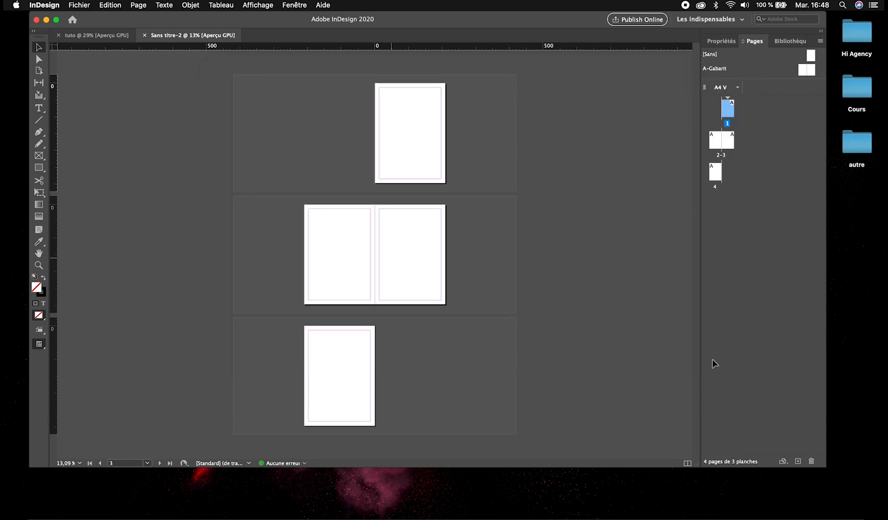
scroll(438, 245, down, 10)
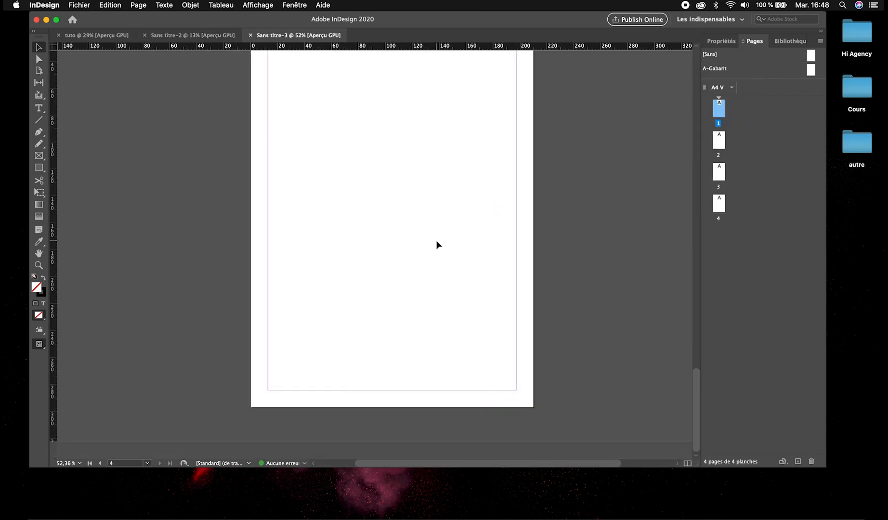
scroll(439, 246, down, 5)
scroll(438, 245, up, 2)
scroll(439, 245, down, 4)
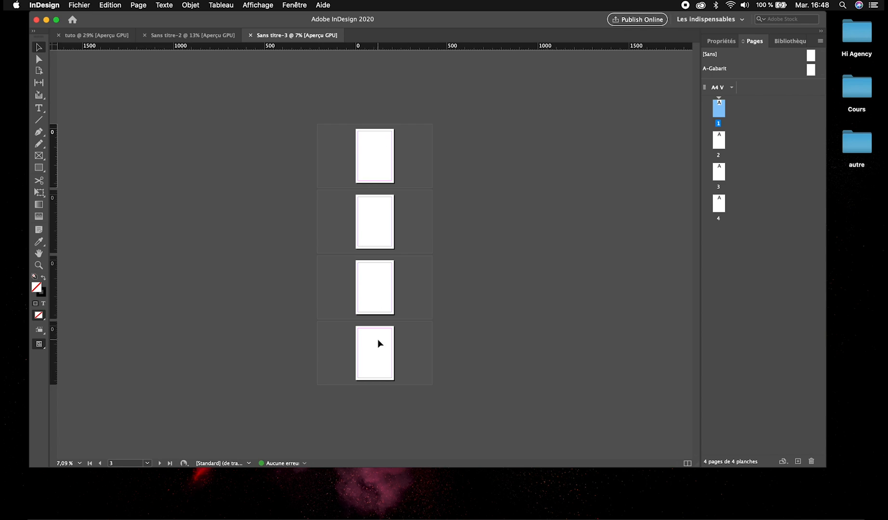
Create another 4-page A4 portrait document with facing pages turned on and look over its spreads.
key(super+n)
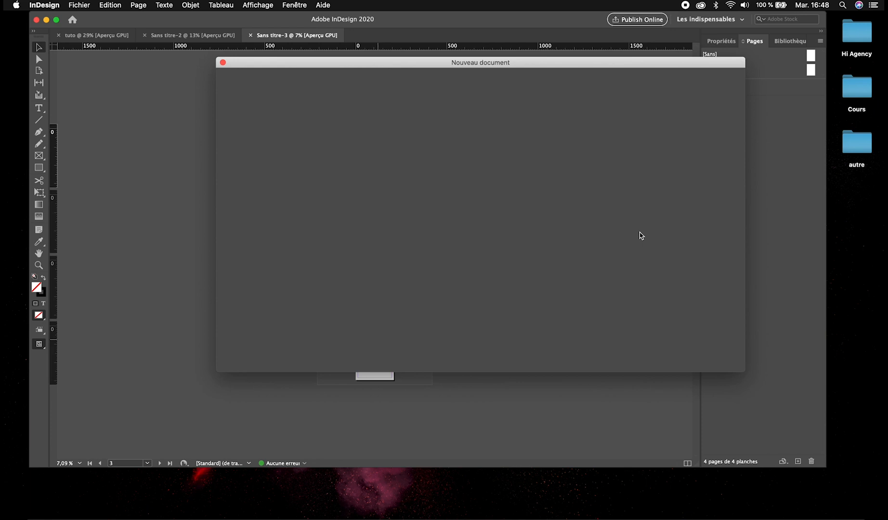
drag(532, 64, 490, 56)
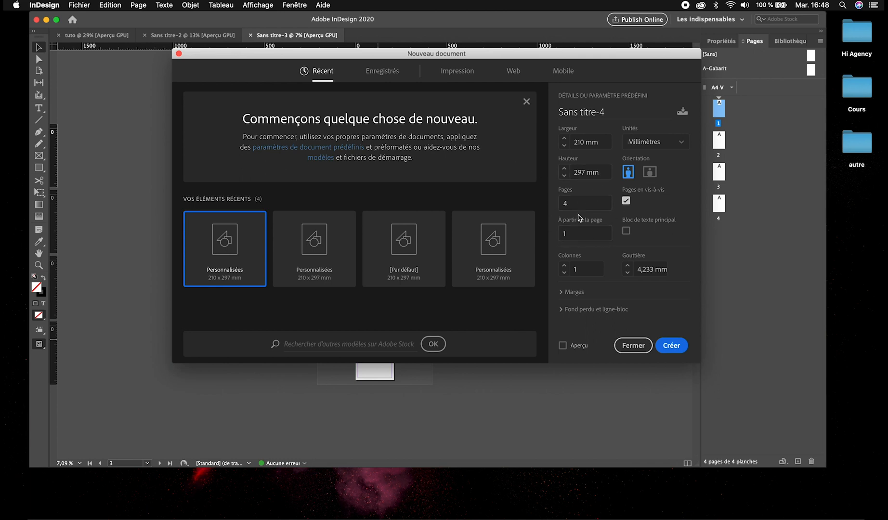
key(Return)
scroll(427, 222, down, 3)
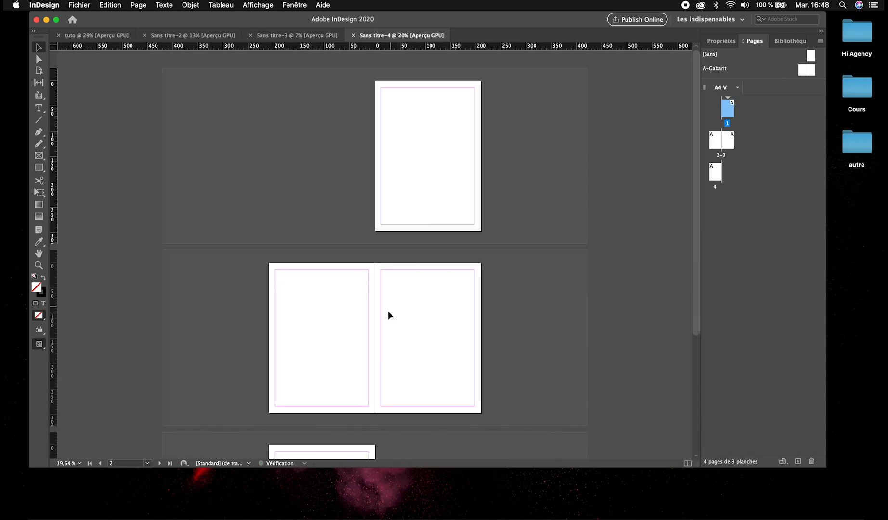
scroll(390, 315, down, 2)
Create a 4-page A4 document with facing pages whose numbering starts at page 2.
key(super+n)
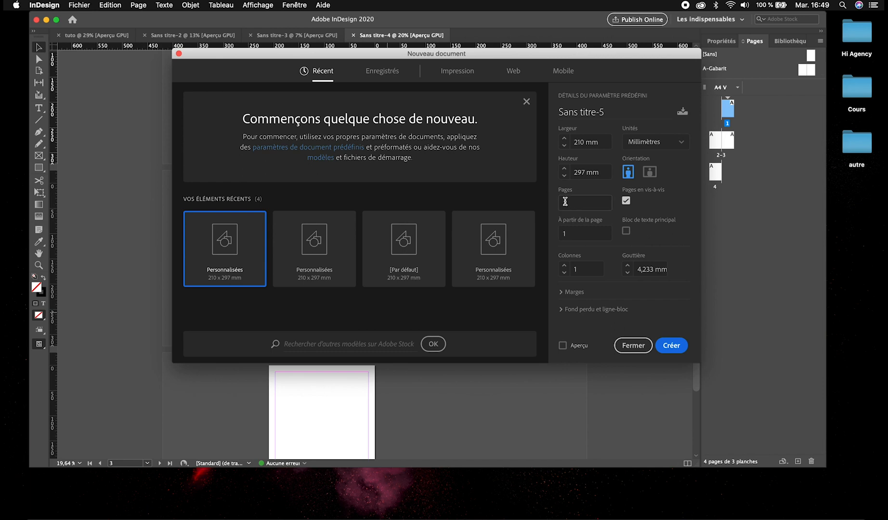
drag(287, 54, 611, 97)
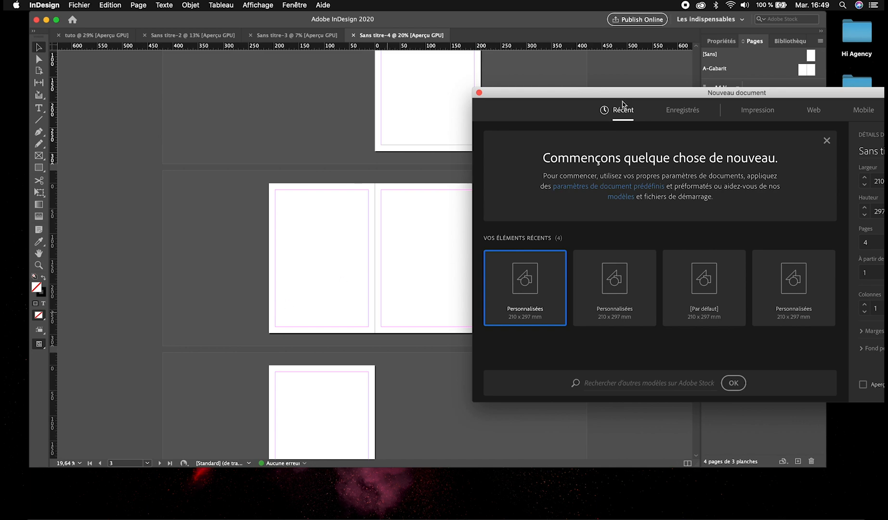
drag(628, 96, 357, 106)
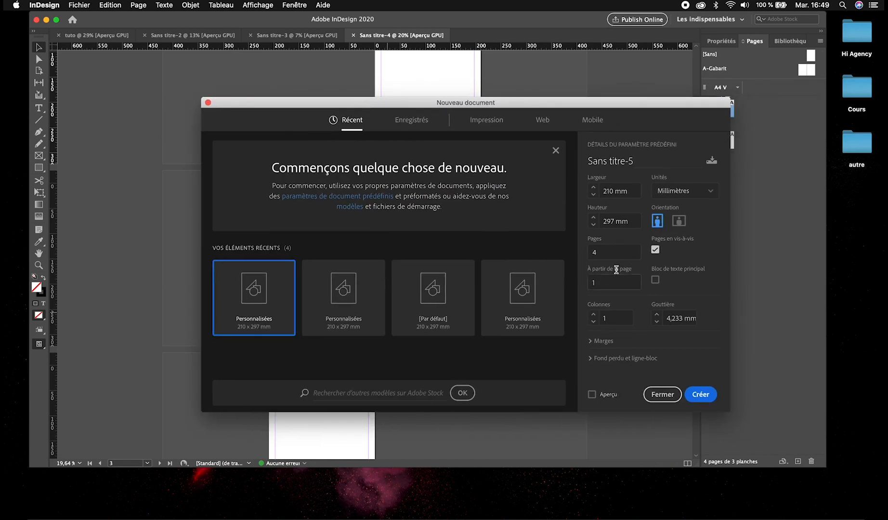
click(583, 283)
drag(431, 102, 400, 87)
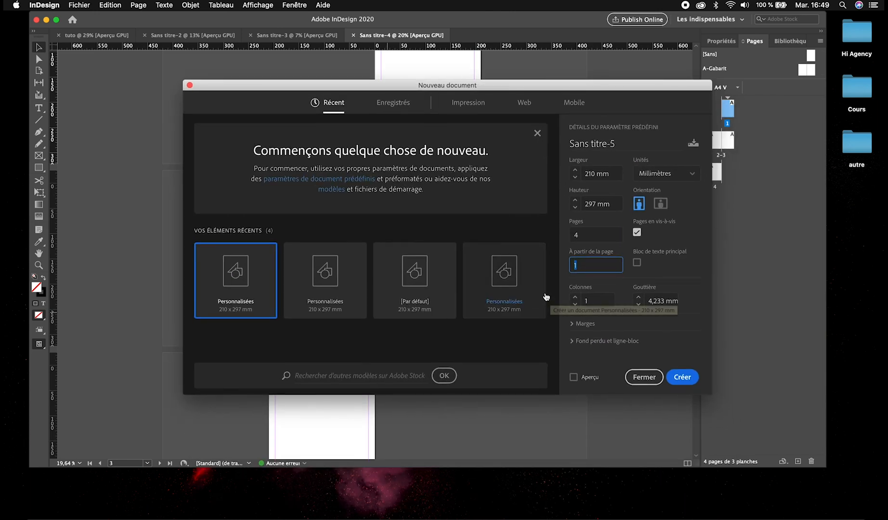
text(2)
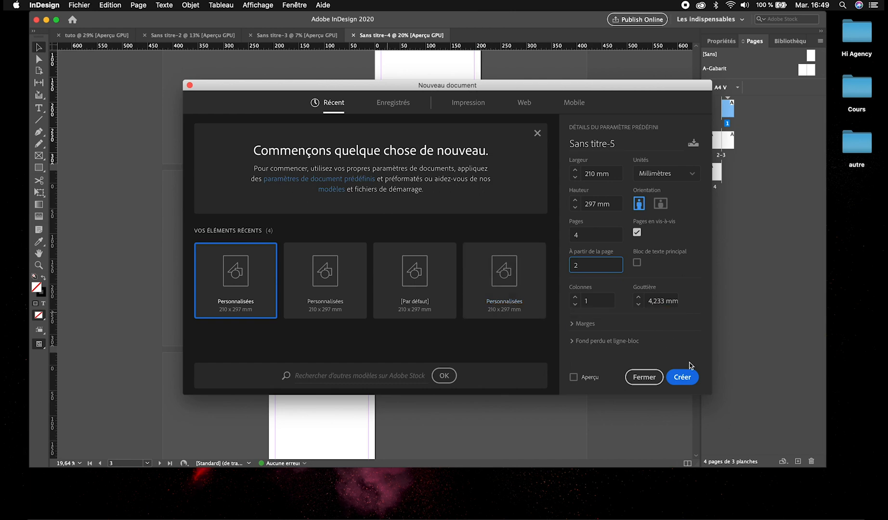
click(680, 378)
Compare the spread layout of the document starting at page 2 with that of Sans titre-4.
scroll(361, 179, down, 2)
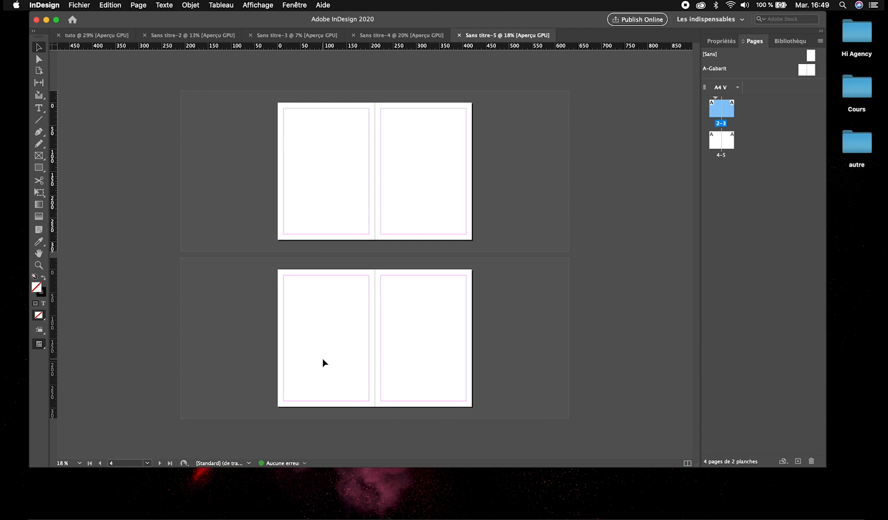
click(399, 35)
scroll(317, 266, down, 2)
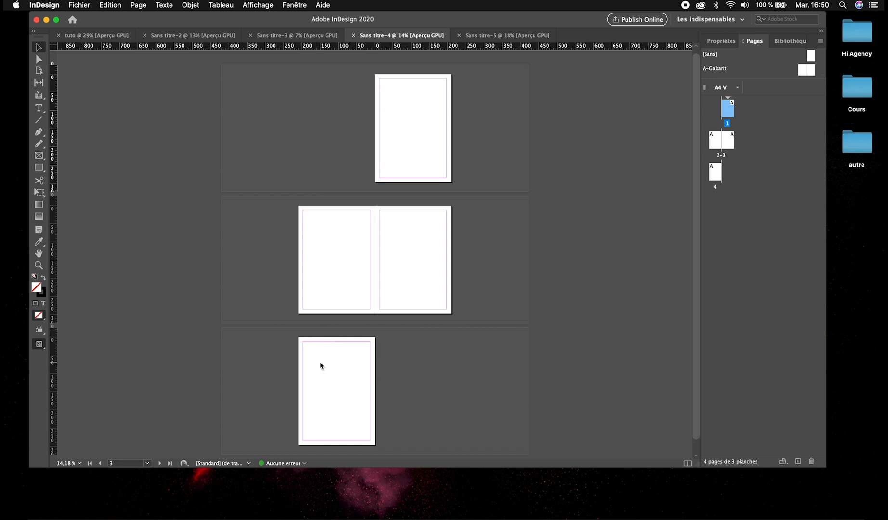
Create an 8-page A4 portrait document with facing pages, numbered from page 1.
key(super+n)
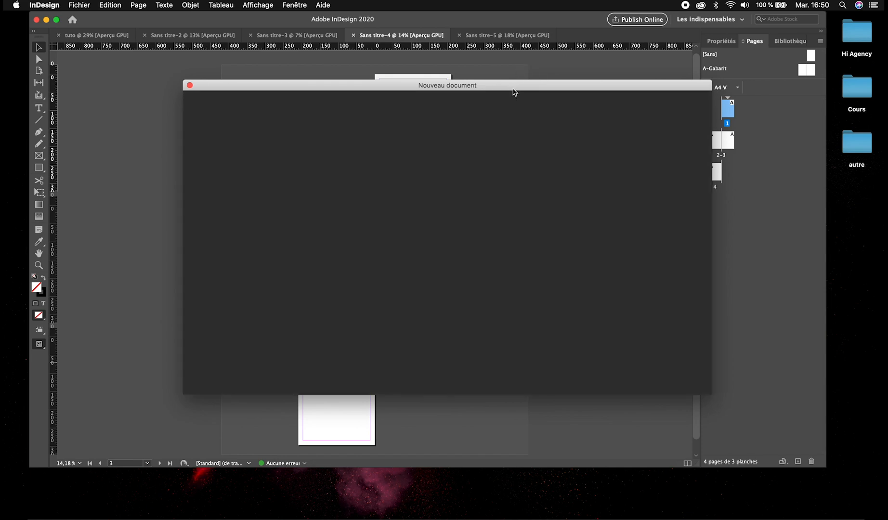
drag(515, 89, 472, 92)
click(536, 234)
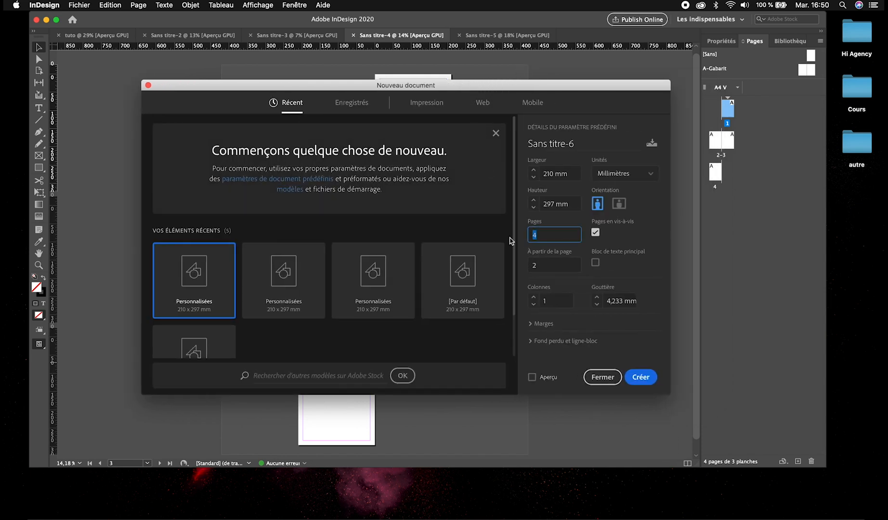
text(8)
key(Tab)
key(Tab)
text(1)
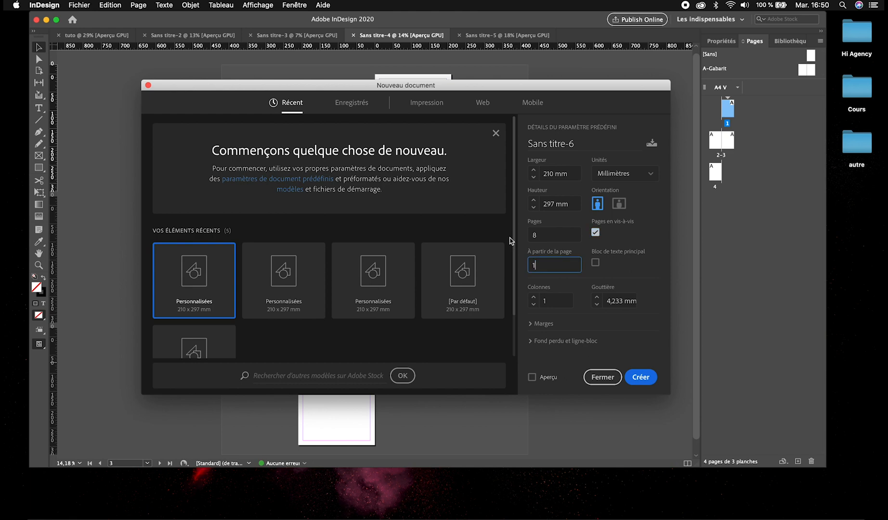
click(640, 377)
Look over the spreads of the 8-page document and compare them with the layout of Sans titre-5.
scroll(403, 297, down, 3)
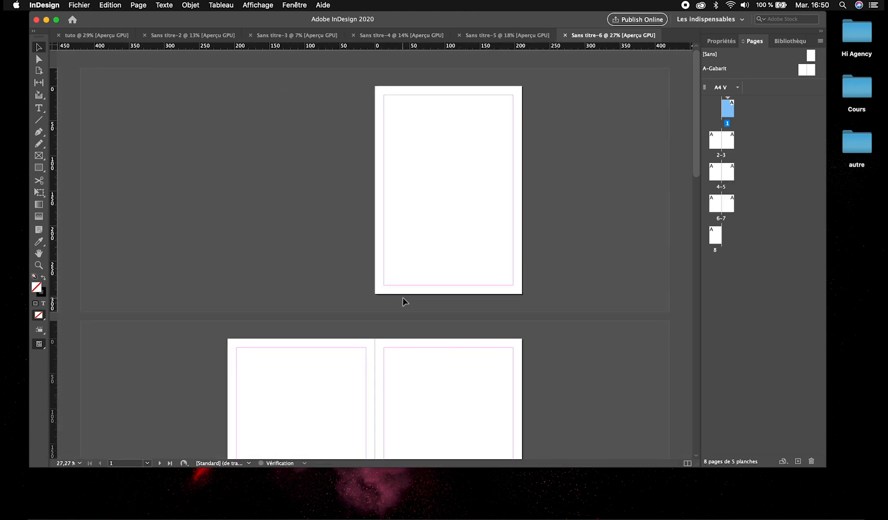
scroll(403, 213, down, 5)
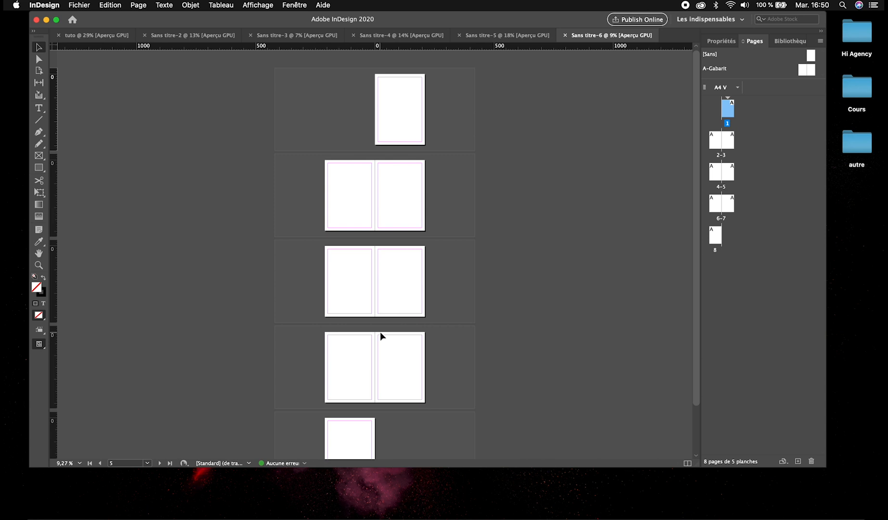
scroll(380, 331, down, 2)
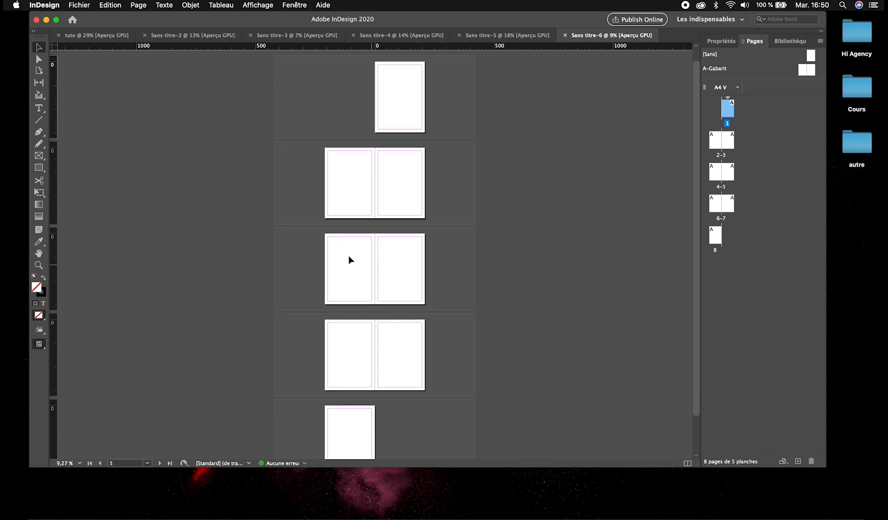
scroll(356, 327, down, 3)
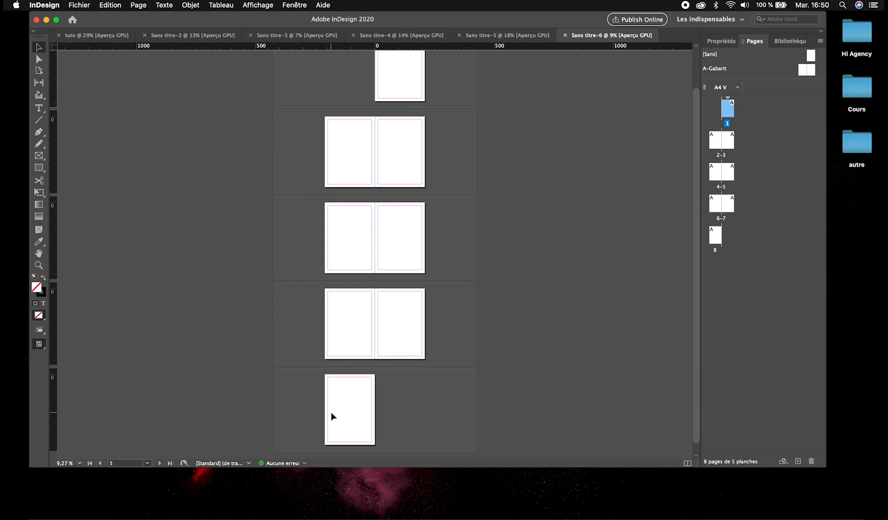
scroll(331, 412, up, 1)
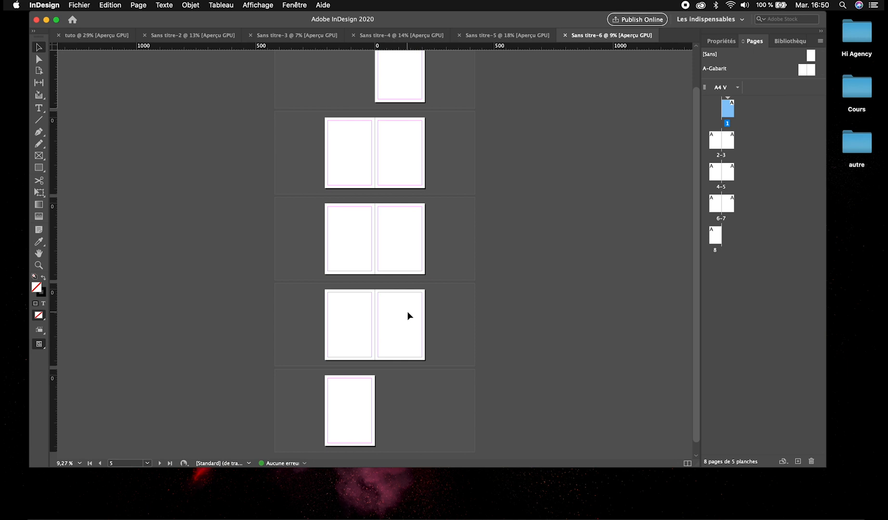
scroll(408, 311, up, 3)
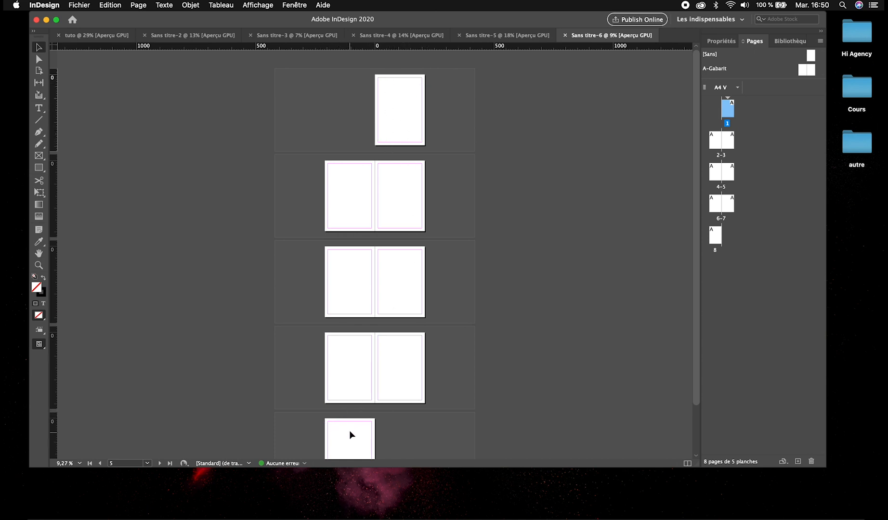
click(493, 36)
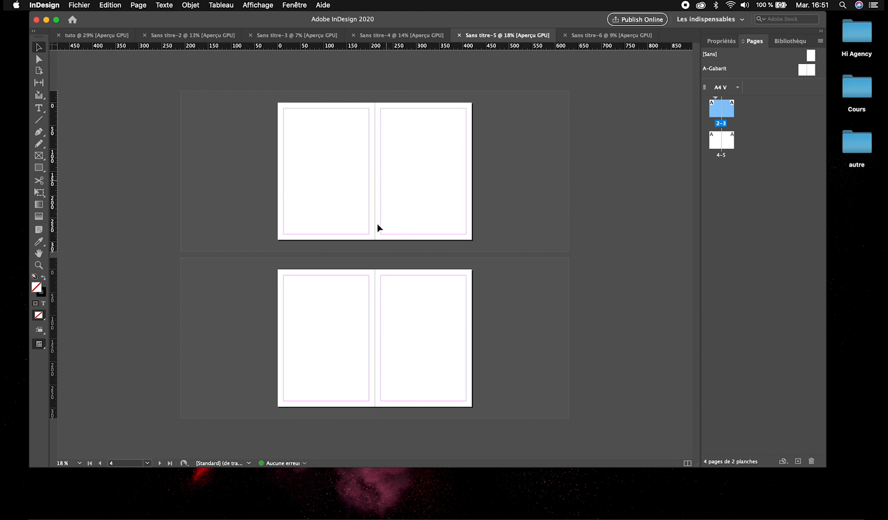
click(577, 36)
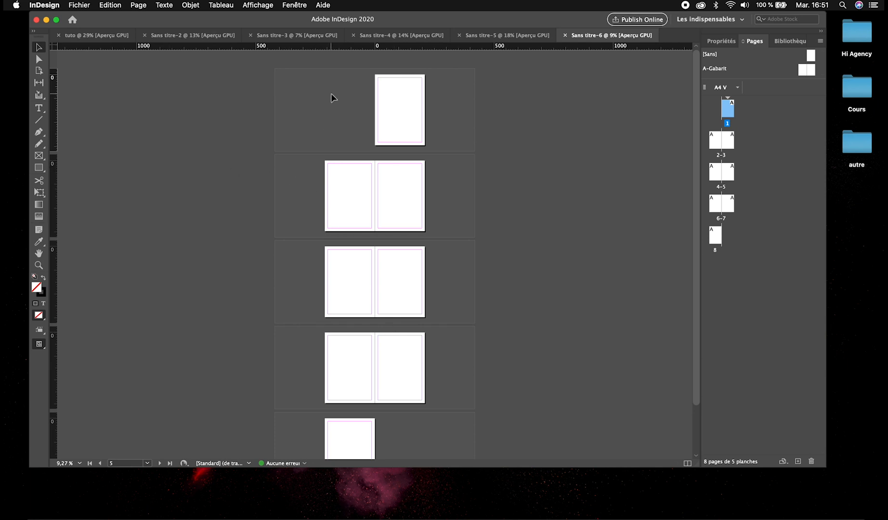
Close all the untitled test documents, keep tuto open and look at its page margins up close.
click(144, 35)
click(145, 36)
click(145, 36)
click(145, 36)
click(145, 35)
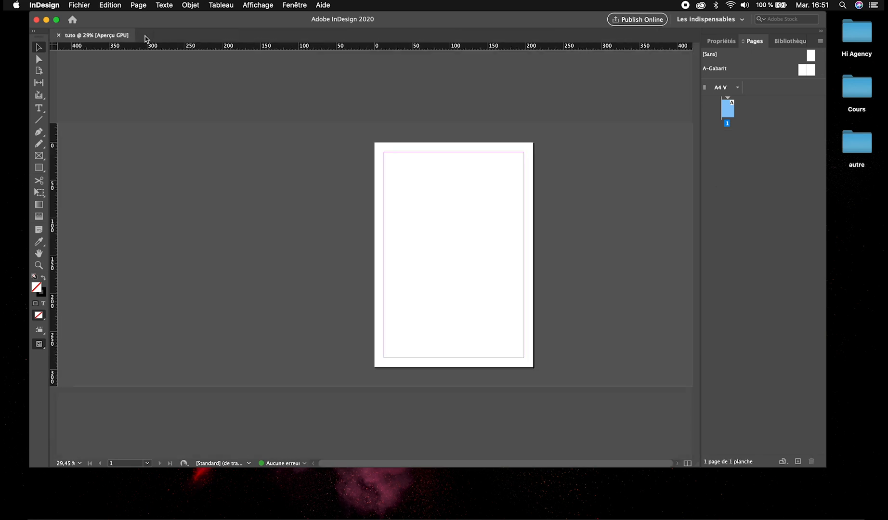
scroll(369, 182, up, 5)
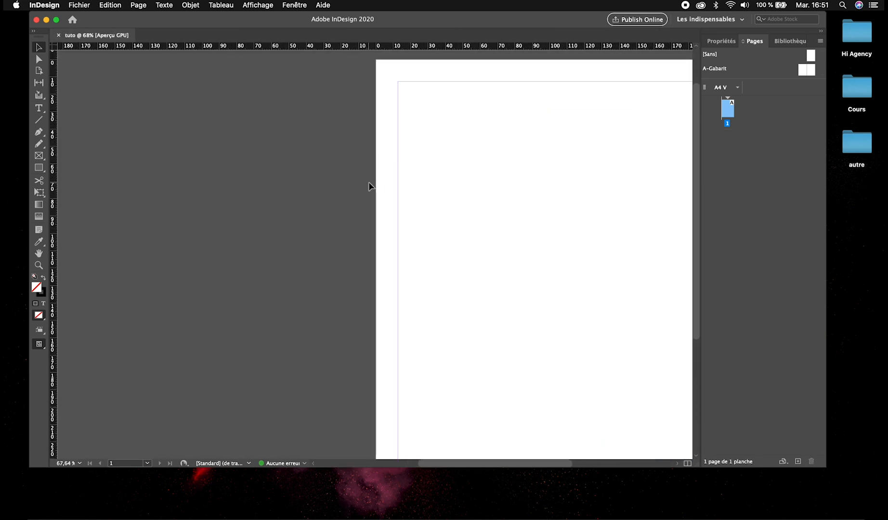
scroll(369, 183, right, 5)
scroll(369, 182, down, 2)
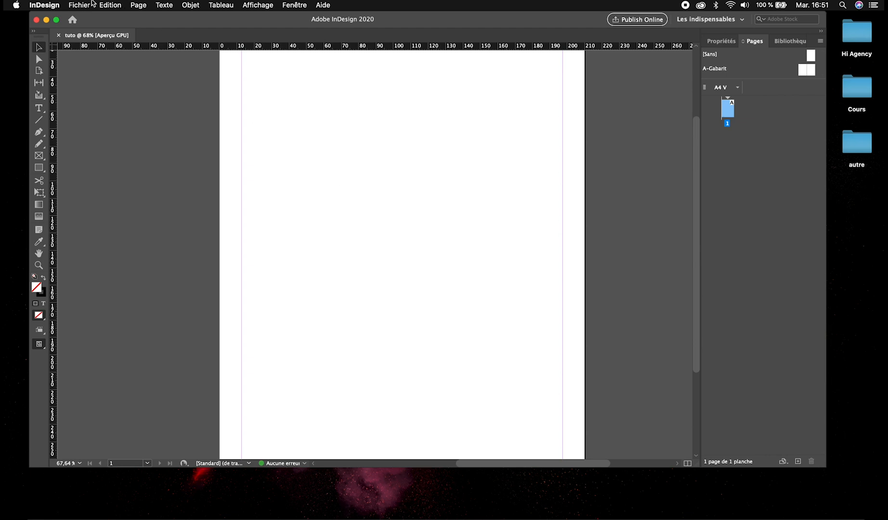
Create two 8-page A4 documents with facing pages, the first with one column and the second with two columns.
key(super+n)
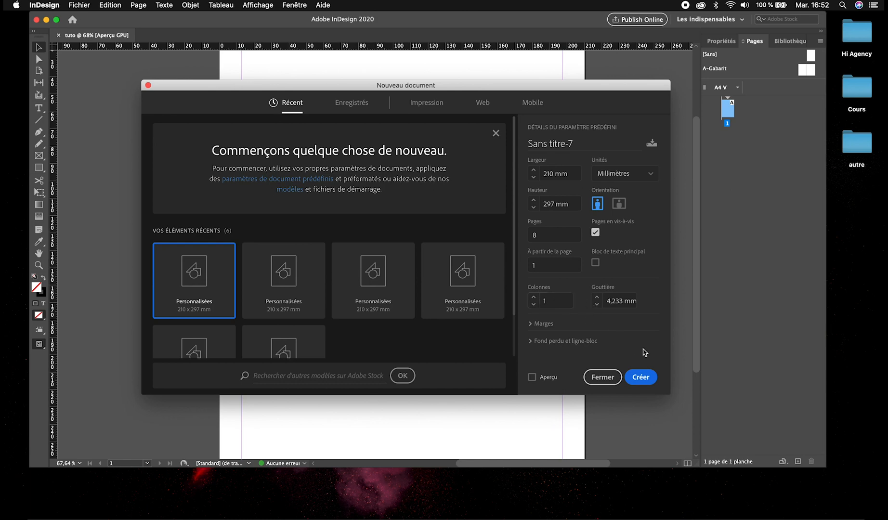
click(640, 376)
scroll(425, 259, down, 5)
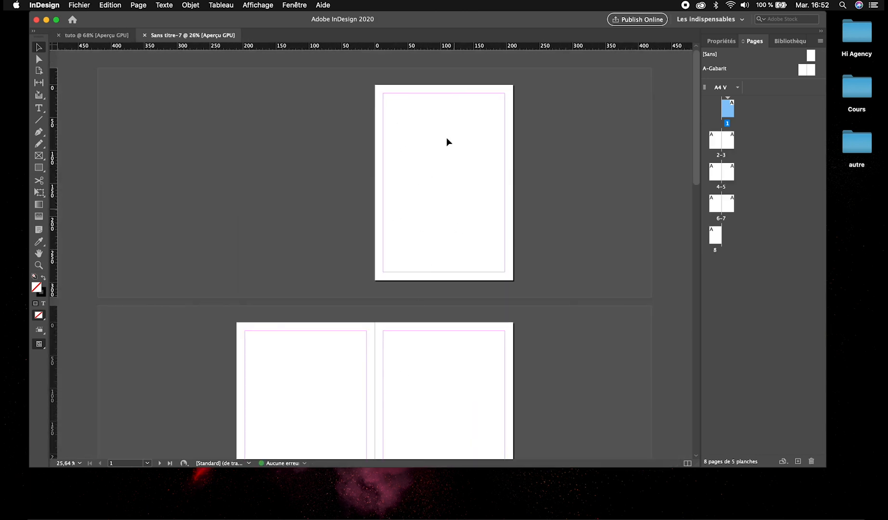
key(super+n)
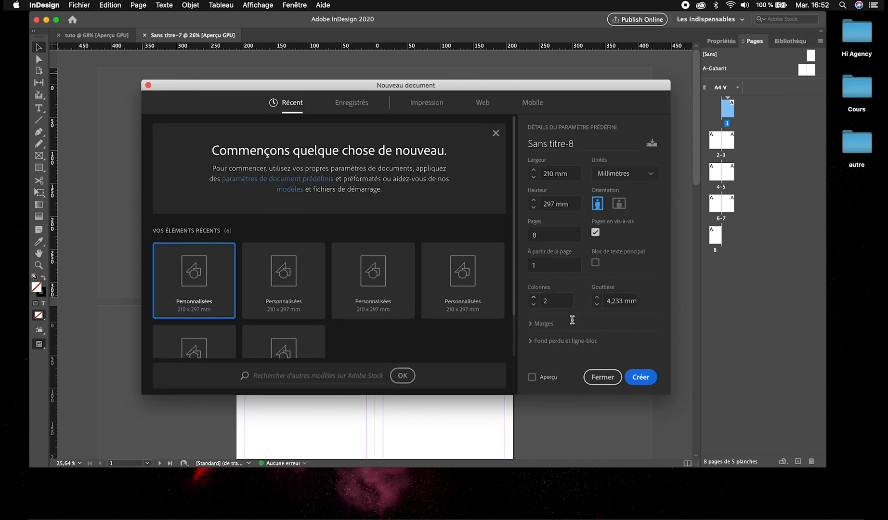
click(641, 378)
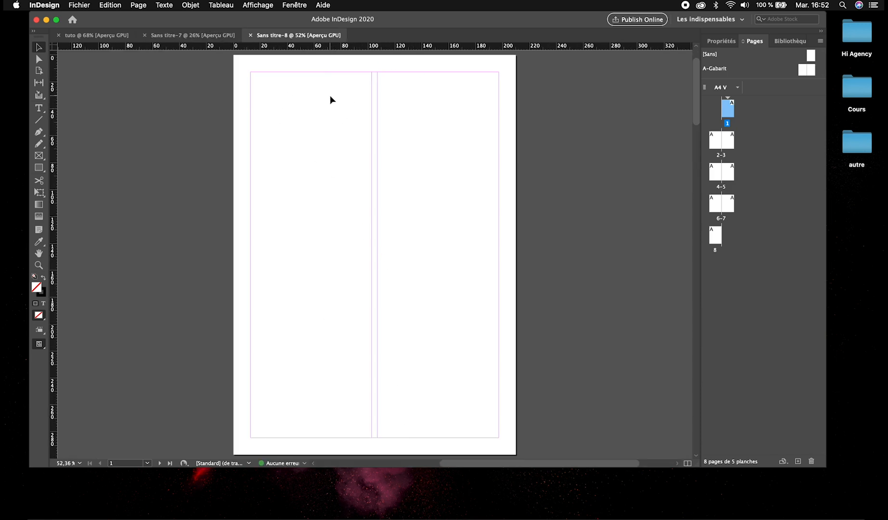
Start another 8-page A4 document and set all four linked margins to 29 mm.
key(super+n)
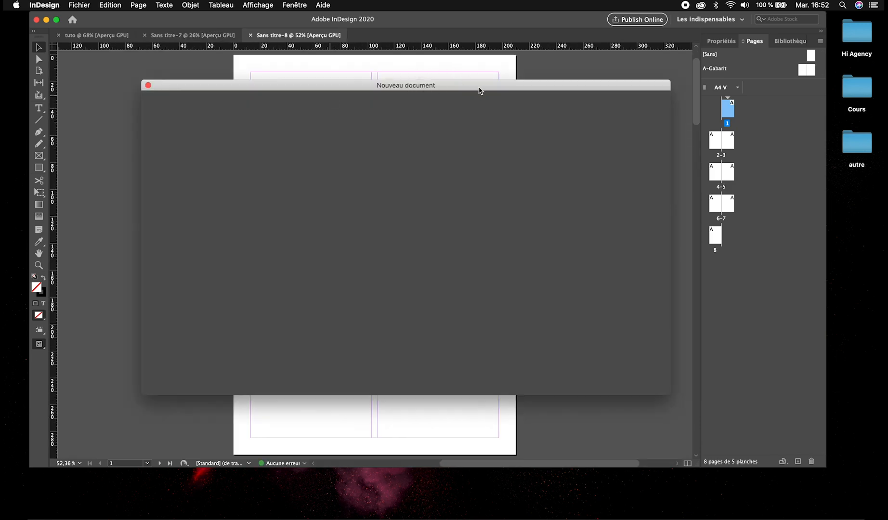
drag(480, 91, 147, 89)
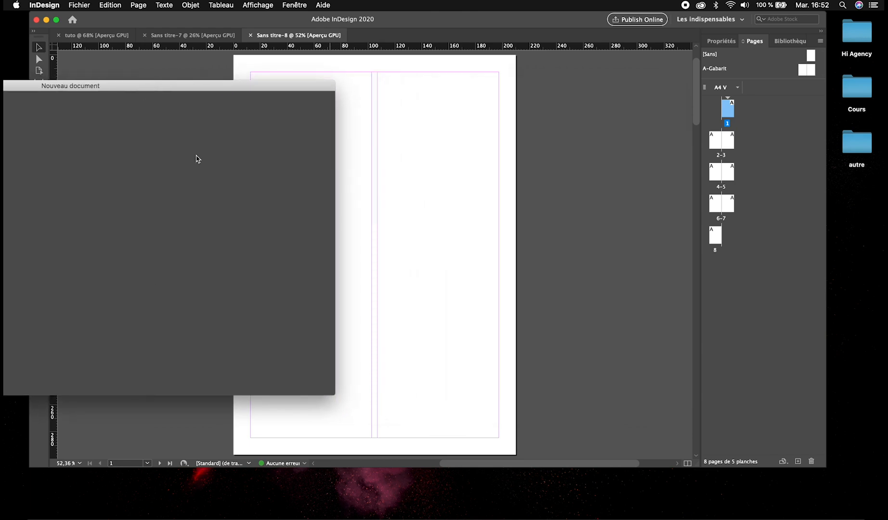
drag(230, 87, 169, 89)
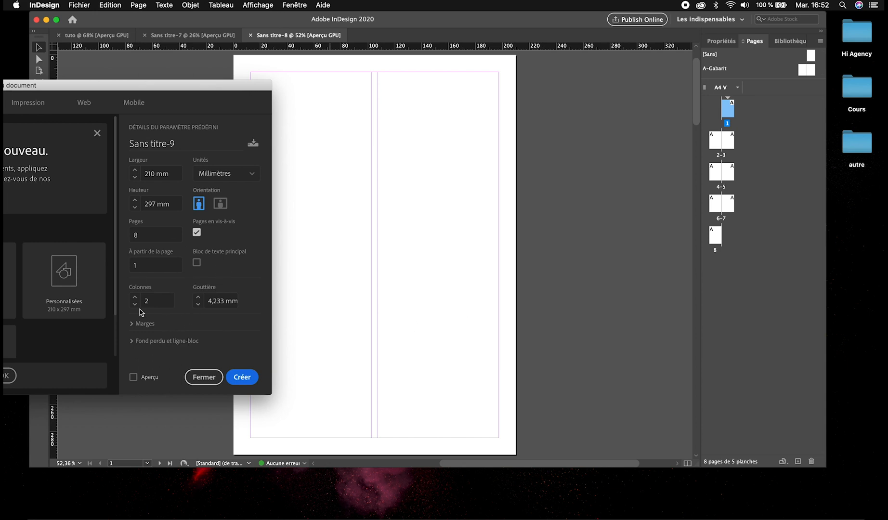
click(131, 324)
scroll(144, 304, down, 2)
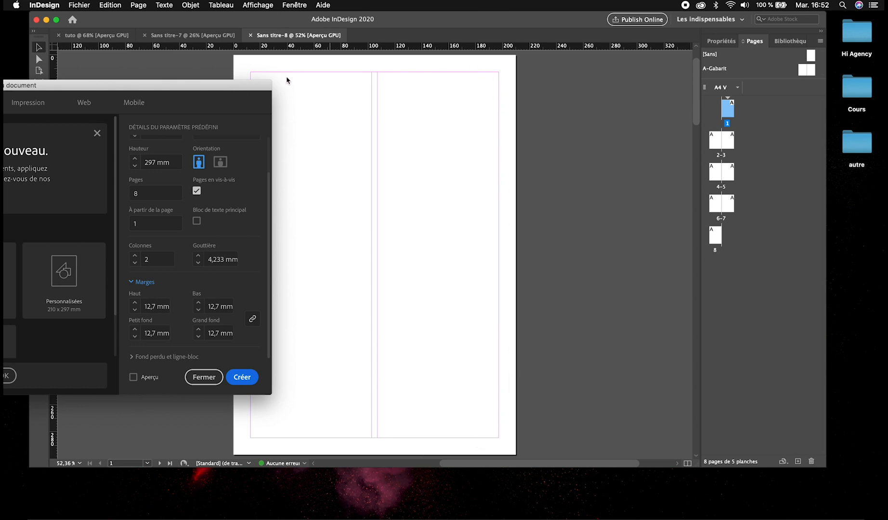
click(135, 302)
click(134, 303)
click(135, 303)
click(135, 302)
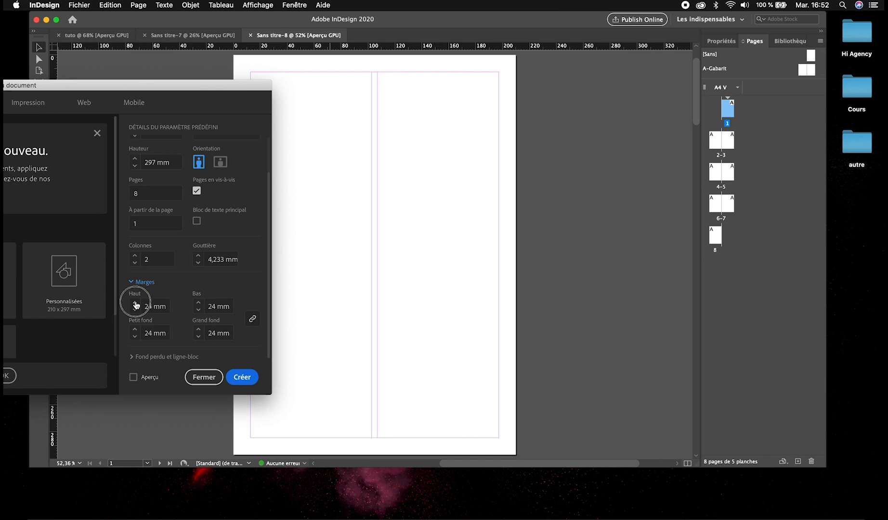
click(135, 303)
Give the new document three columns with a 0 mm gutter and create it.
click(135, 256)
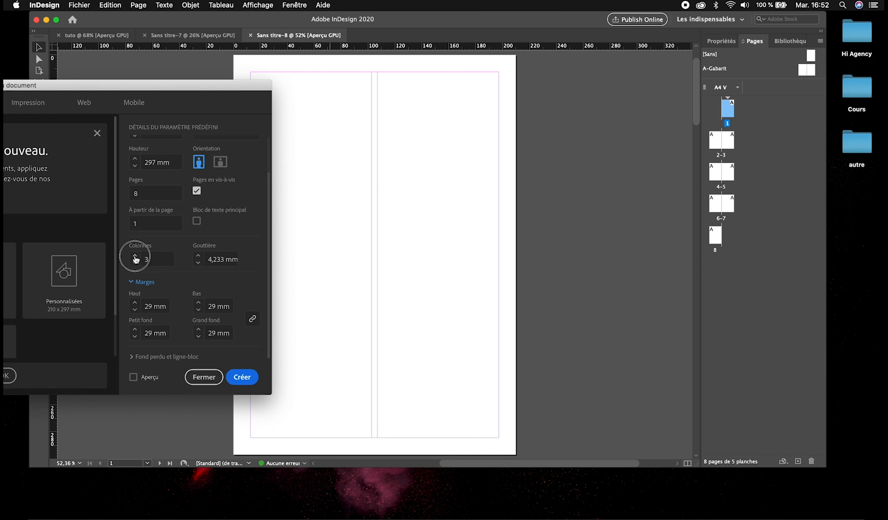
click(198, 263)
click(198, 263)
click(242, 378)
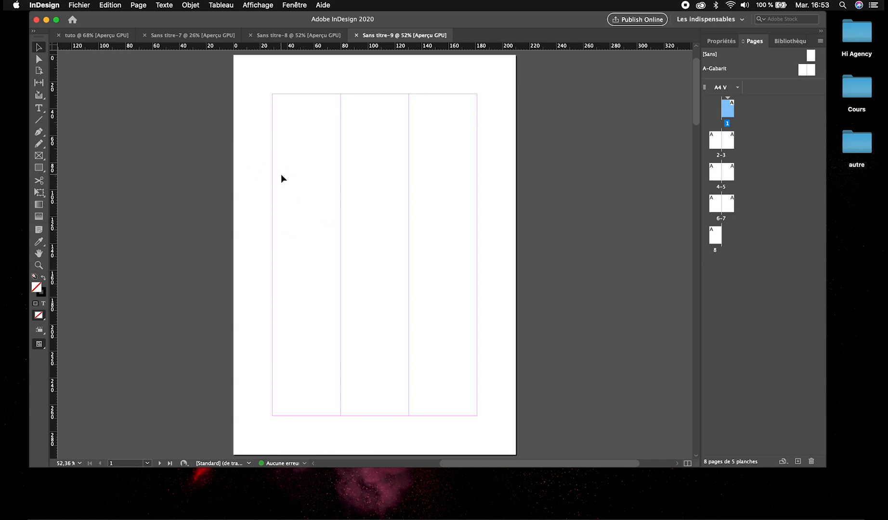
Draw a text frame across most of the three columns at mid-page on page 1 and fill it with placeholder text.
key(t)
drag(273, 188, 457, 251)
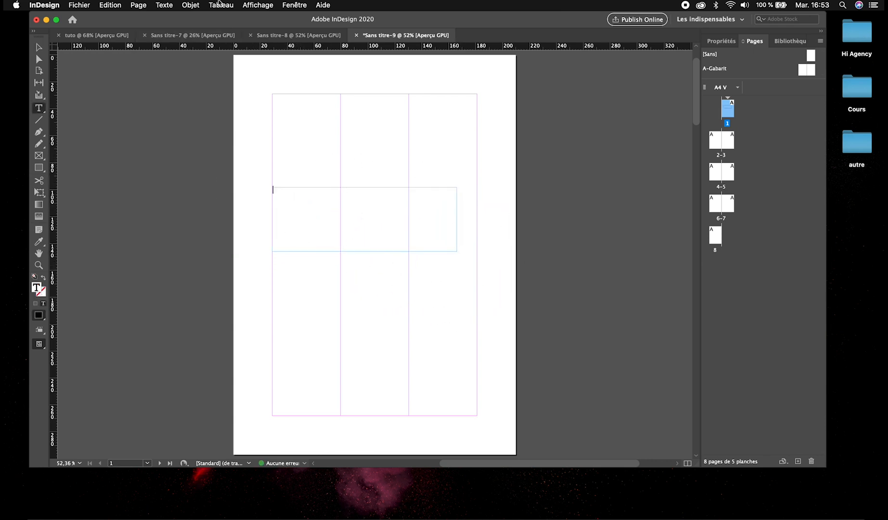
click(164, 5)
click(231, 314)
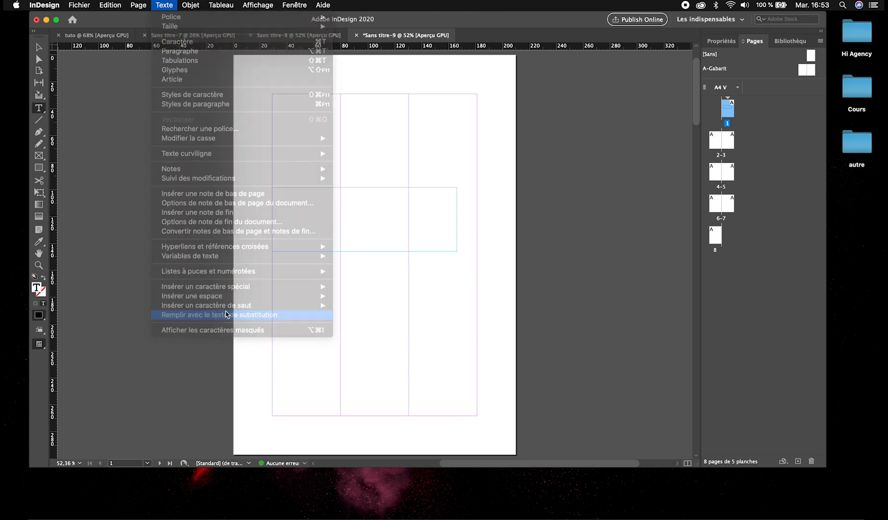
Draw a second text frame below the first, spanning the full width of the three columns, and fill it with placeholder text.
drag(272, 268, 477, 336)
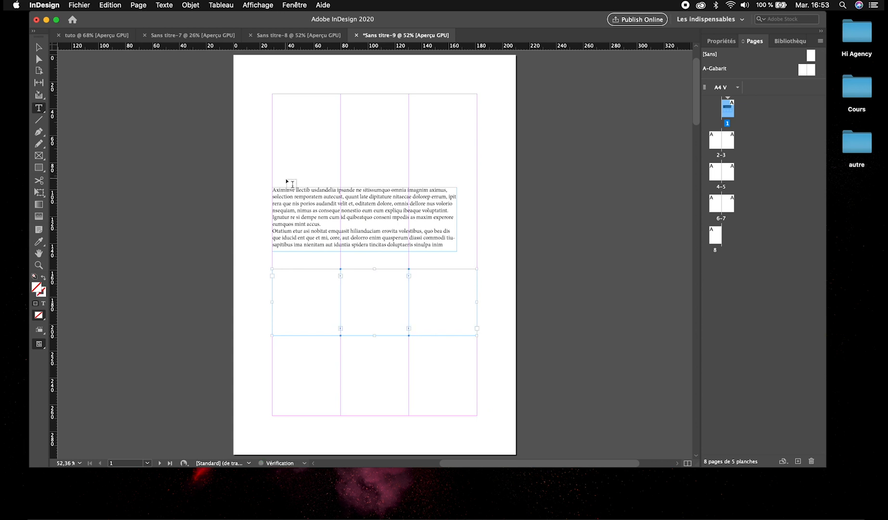
click(189, 5)
mouse_move(164, 5)
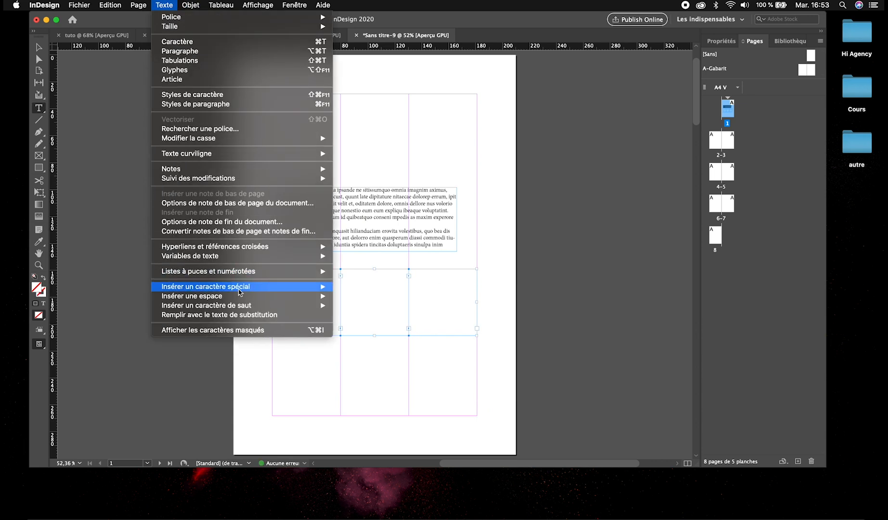
click(245, 315)
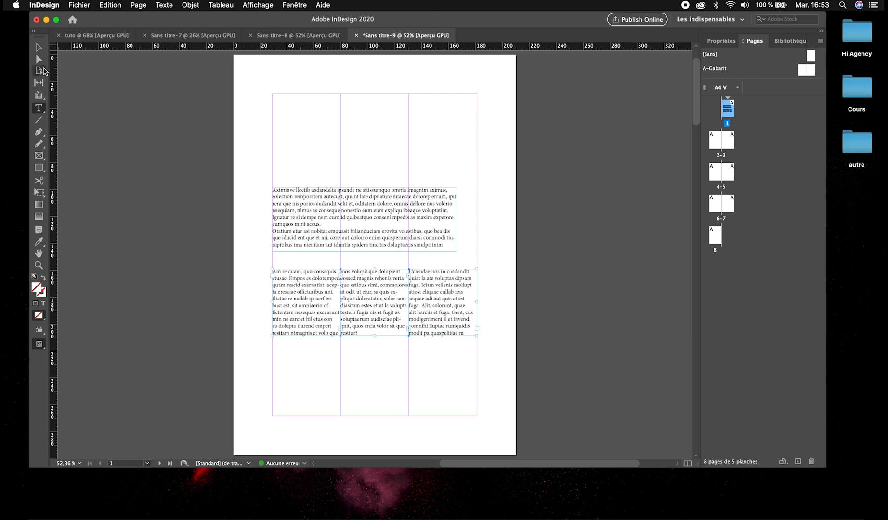
Delete both placeholder text frames from page 1.
click(39, 46)
drag(198, 119, 363, 311)
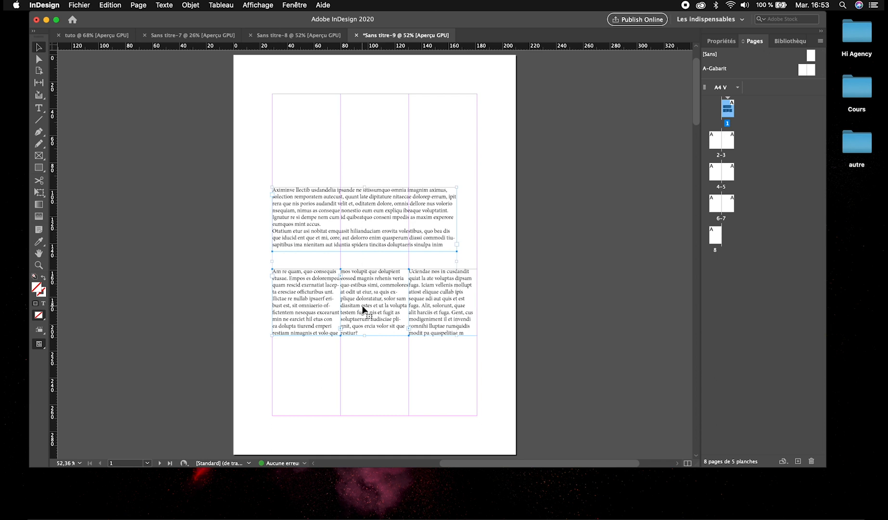
key(Delete)
click(436, 324)
key(Delete)
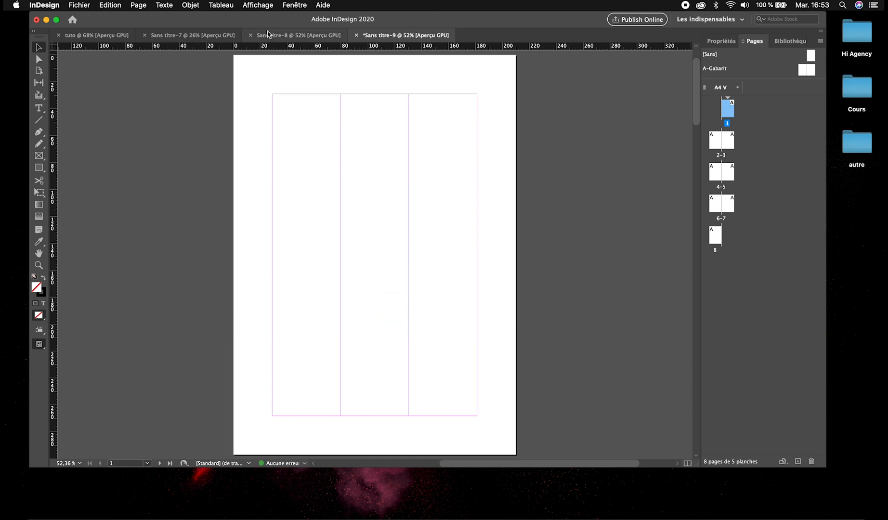
Start another 8-page A4 document with two columns and a 2 mm gutter.
key(super+n)
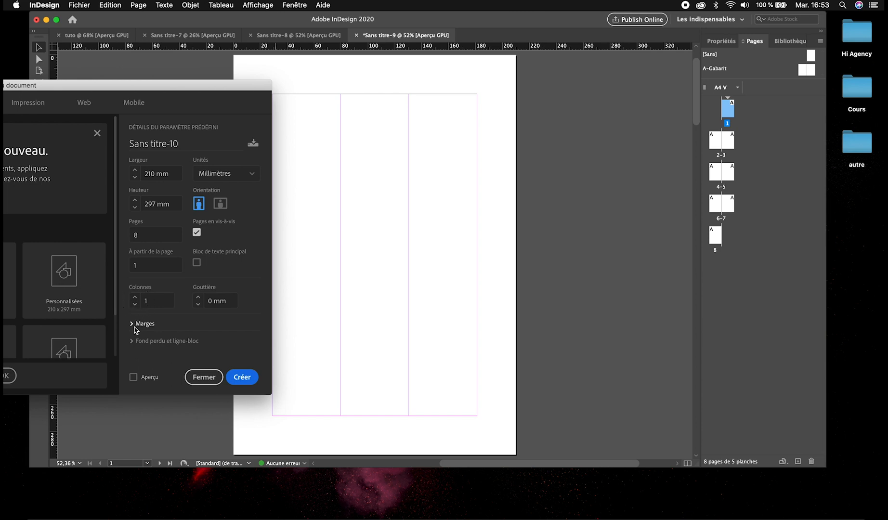
click(134, 297)
click(198, 296)
click(198, 297)
Set all four linked margins of the new document to 12 mm.
click(131, 323)
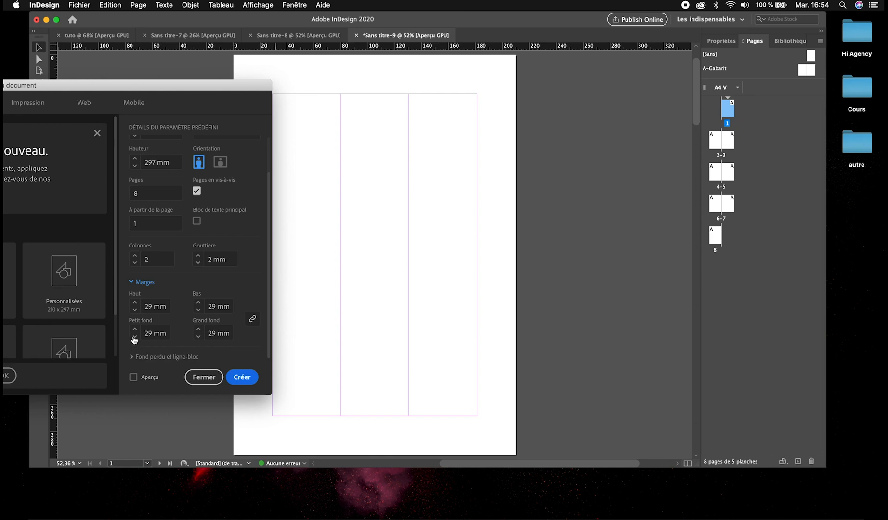
click(134, 337)
drag(134, 339, 134, 340)
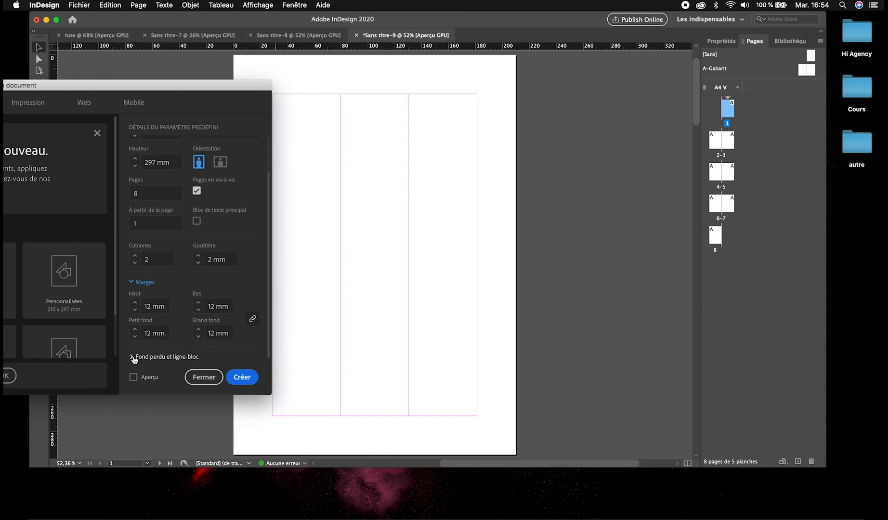
Add an equal bleed on all four sides of the new document and create it.
click(134, 357)
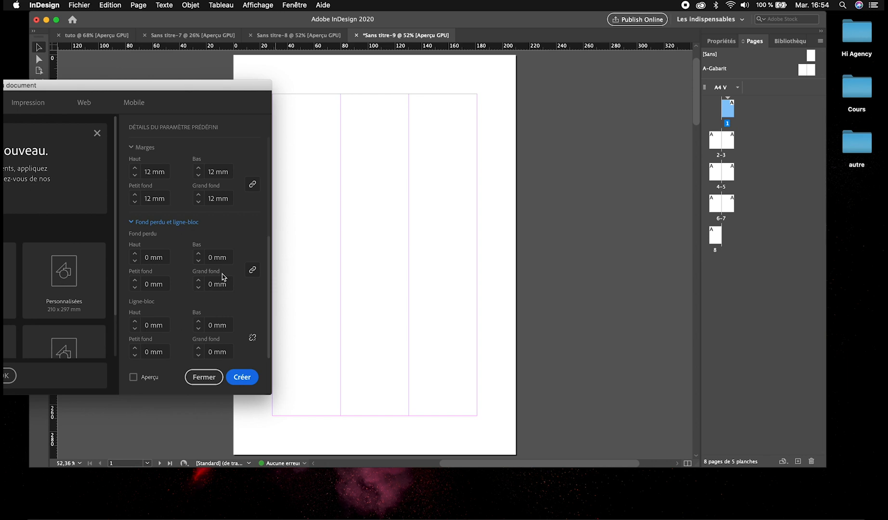
click(135, 254)
click(135, 254)
click(135, 254)
click(135, 254)
click(240, 377)
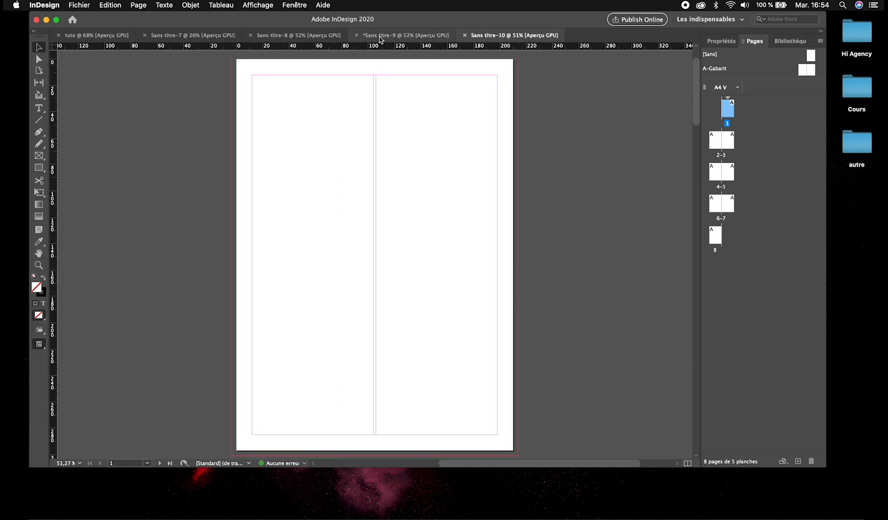
Draw a rectangular frame straddling page 1's left edge and place a newly taken screen capture of the import dialog in it.
key(m)
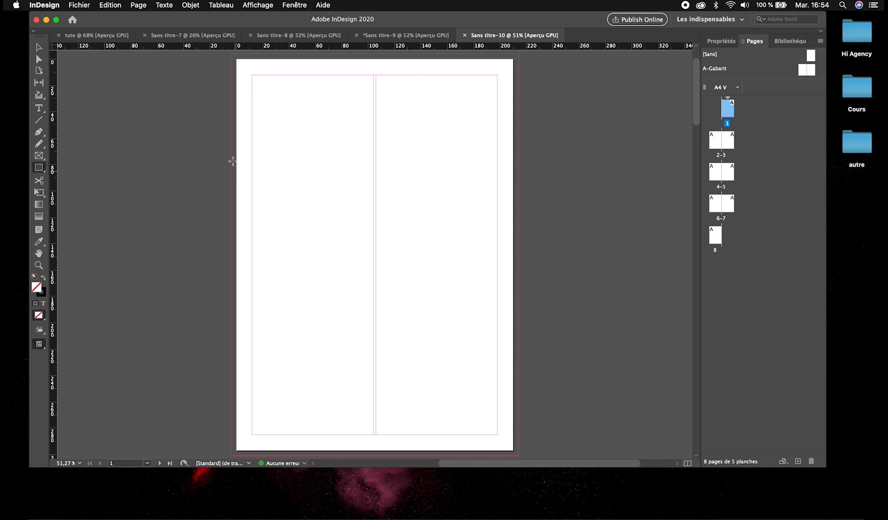
drag(218, 122, 317, 249)
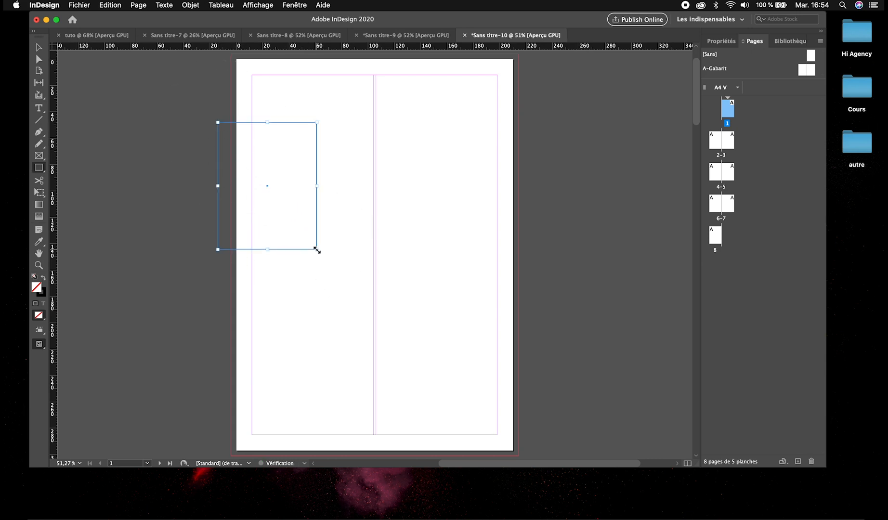
key(super+d)
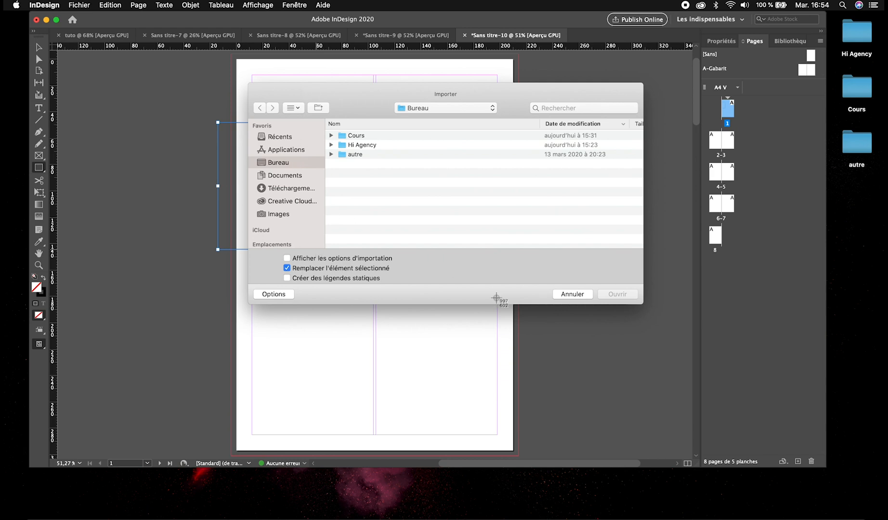
key(super+shift+4)
drag(252, 85, 518, 389)
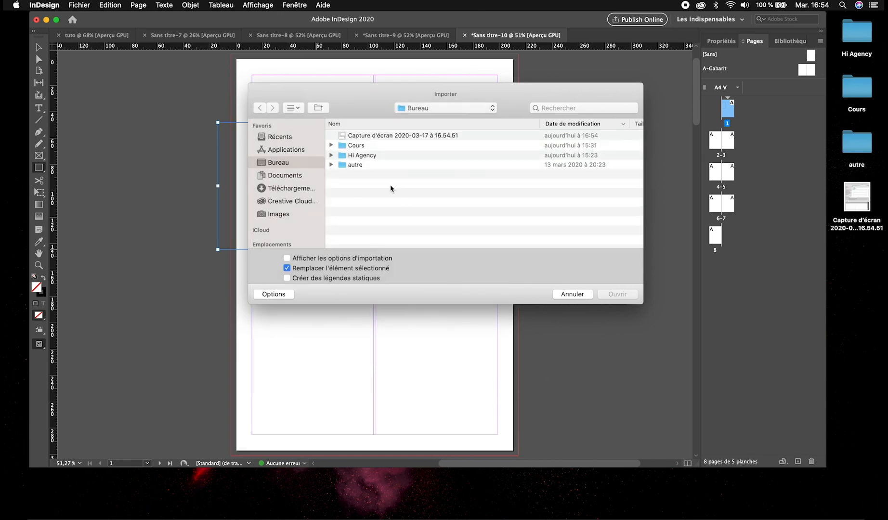
click(359, 136)
double_click(359, 137)
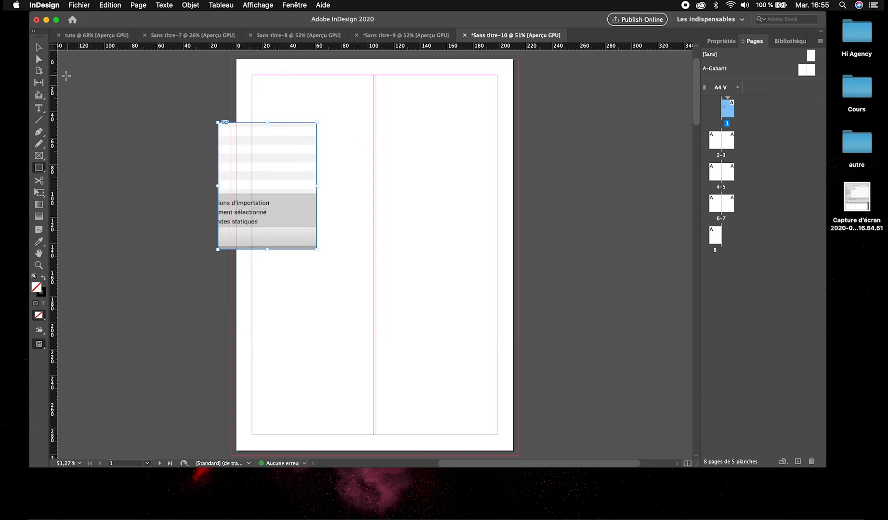
Move the placed image across the page's right edge so it extends past the bleed line, and delete it.
click(39, 46)
click(161, 183)
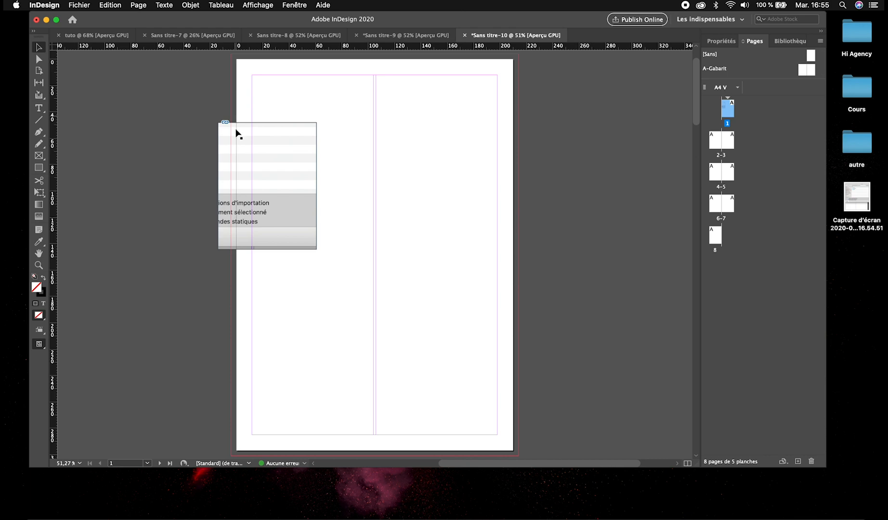
drag(239, 214, 480, 341)
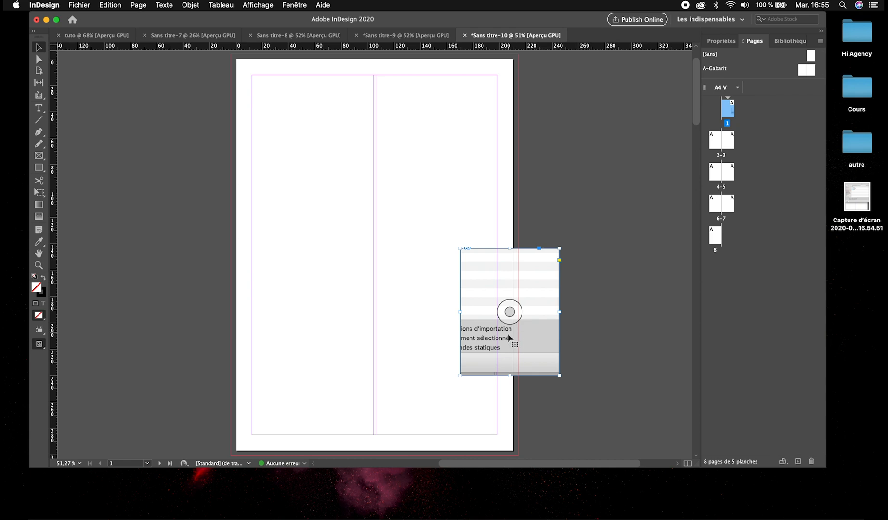
drag(509, 336, 496, 337)
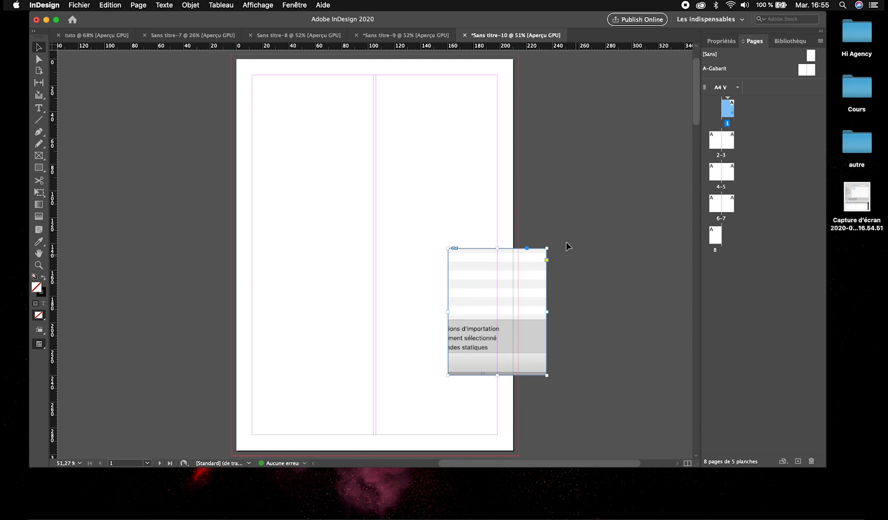
key(Delete)
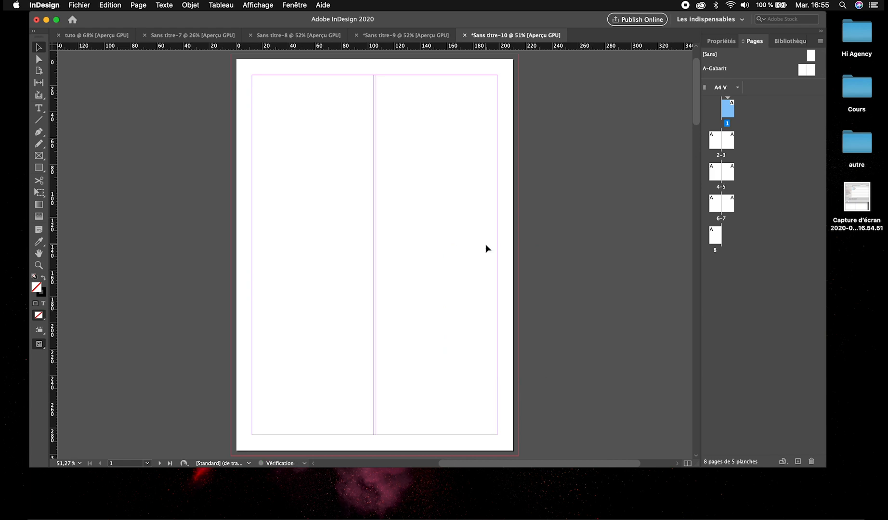
Draw a tall rectangle ending flush with page 1's right edge and swap its fill and stroke to make it solid black.
key(m)
drag(462, 197, 514, 344)
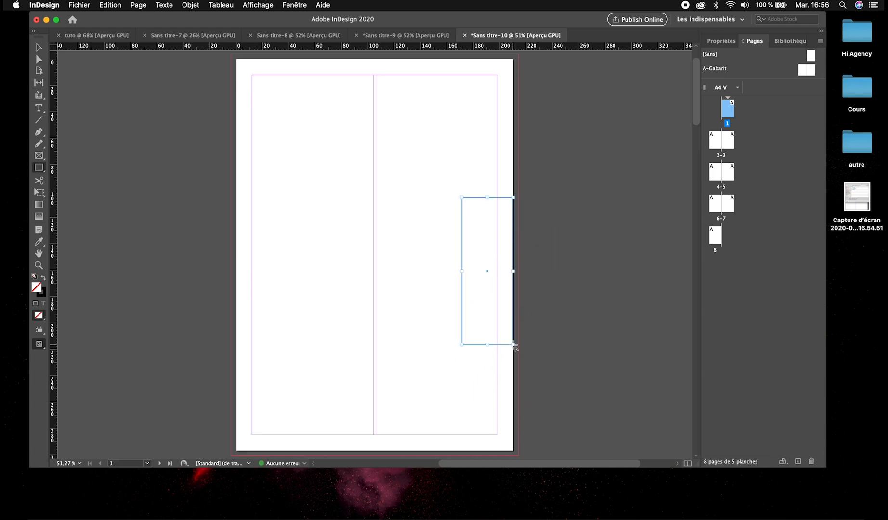
key(shift+x)
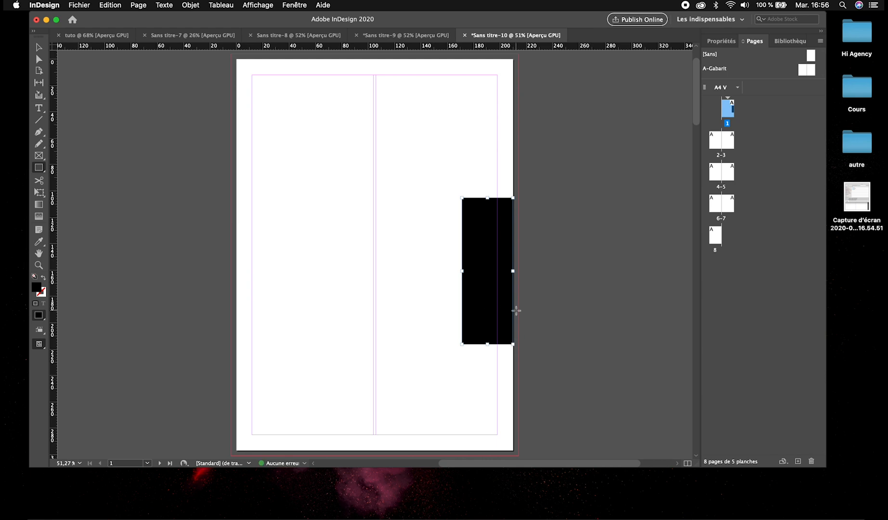
Extend the black rectangle's right side beyond the page edge and just past the bleed line, and deselect it.
key(v)
drag(512, 272, 525, 272)
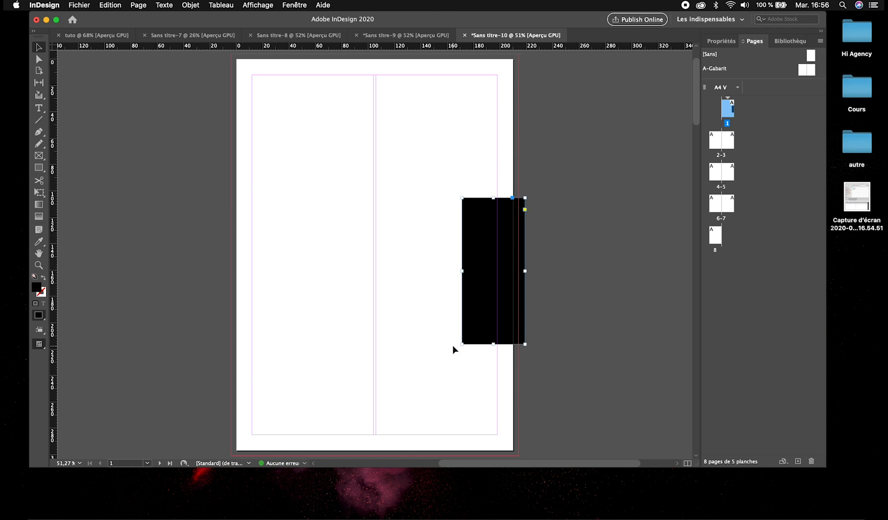
click(425, 350)
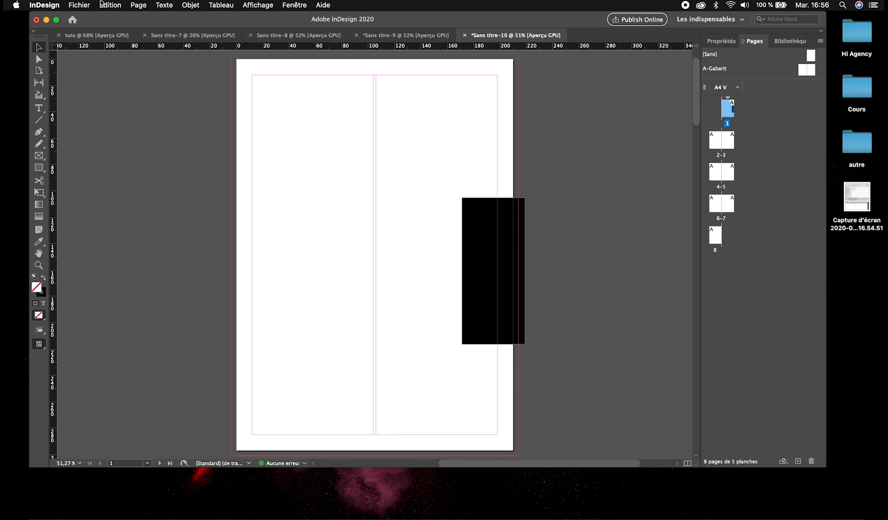